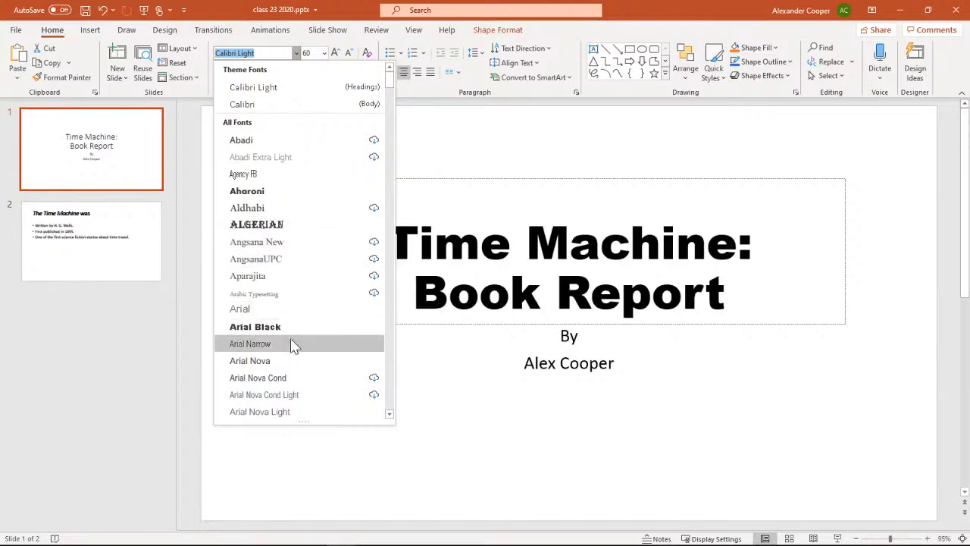
Try the Arial Nova font on the title and undo the change
click(292, 361)
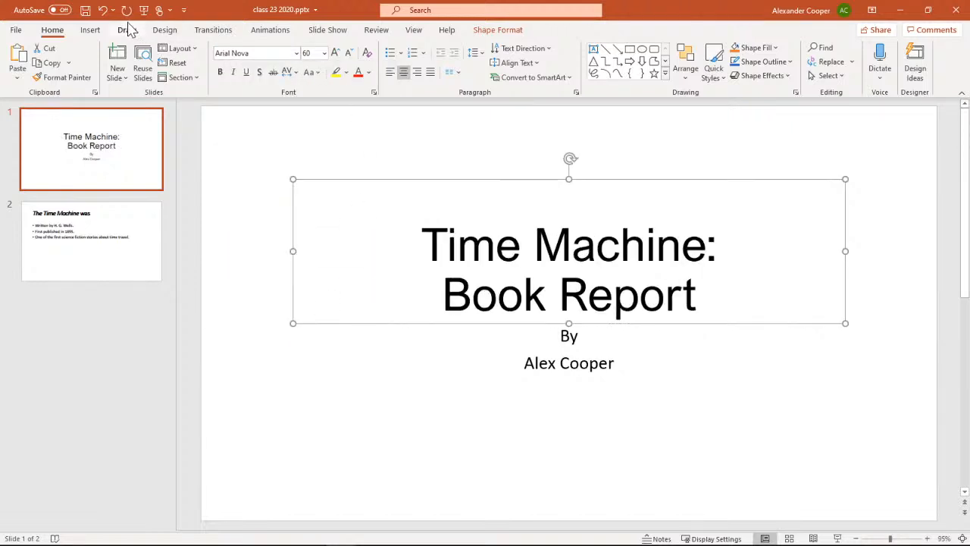
click(102, 10)
Set the font of the "Time Machine: Book Report" title to Elephant
click(297, 55)
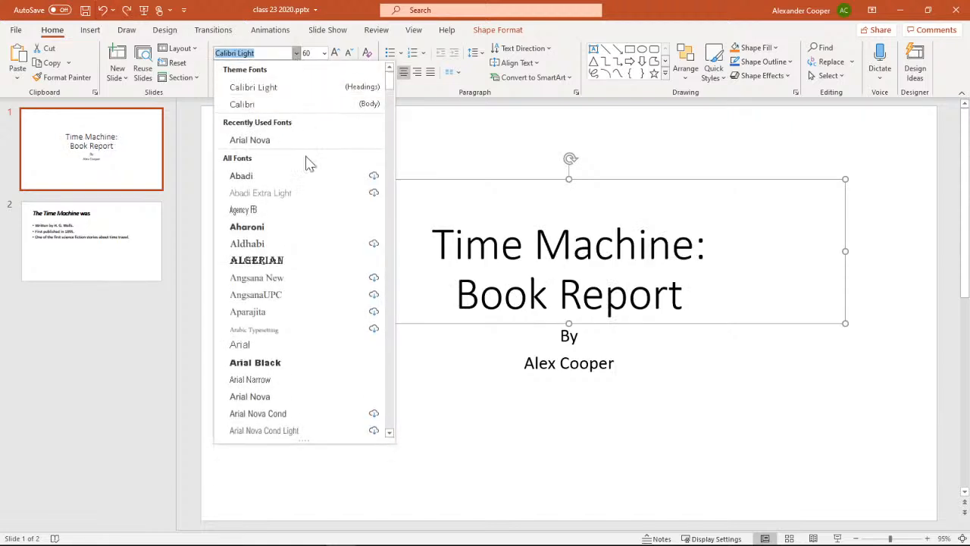
click(389, 433)
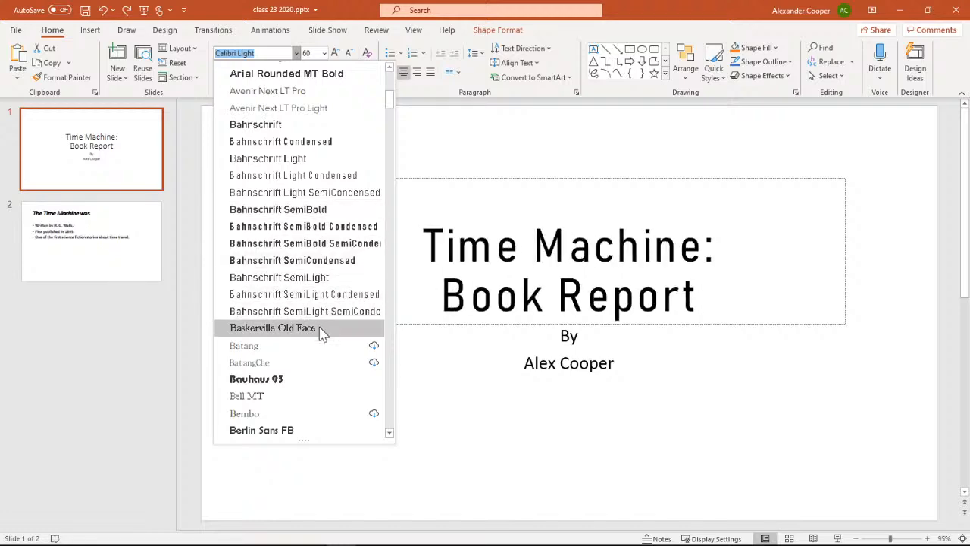
scroll(320, 334, down, 4)
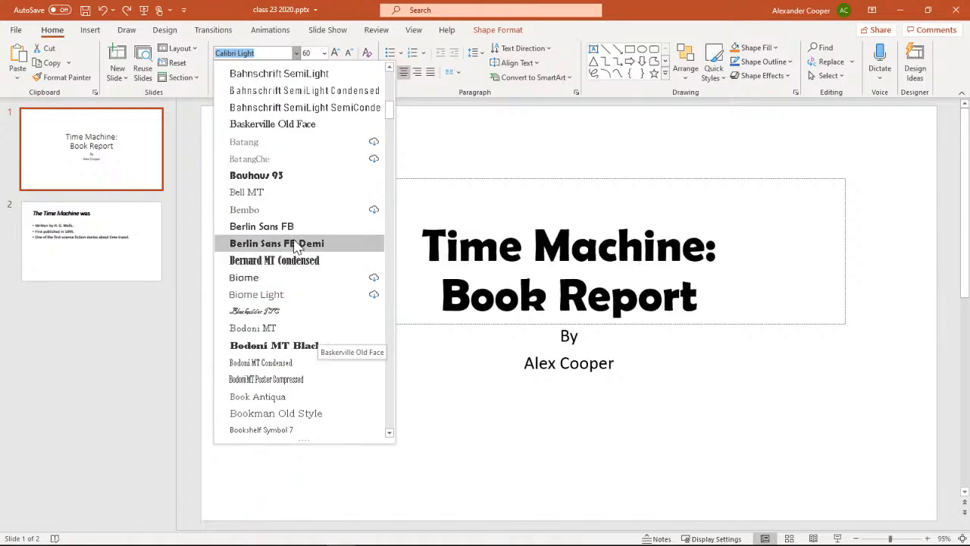
scroll(298, 272, down, 3)
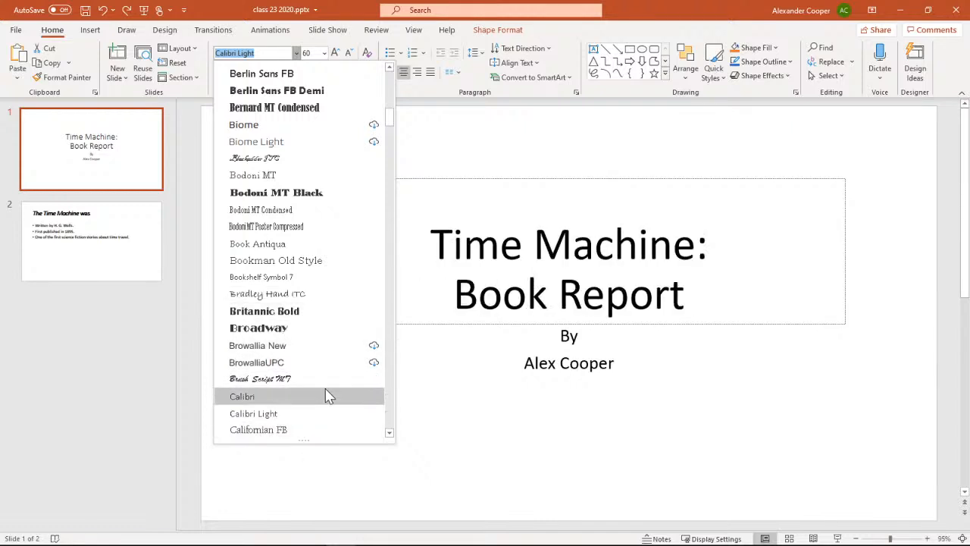
scroll(325, 394, down, 9)
scroll(326, 368, down, 3)
scroll(330, 319, up, 4)
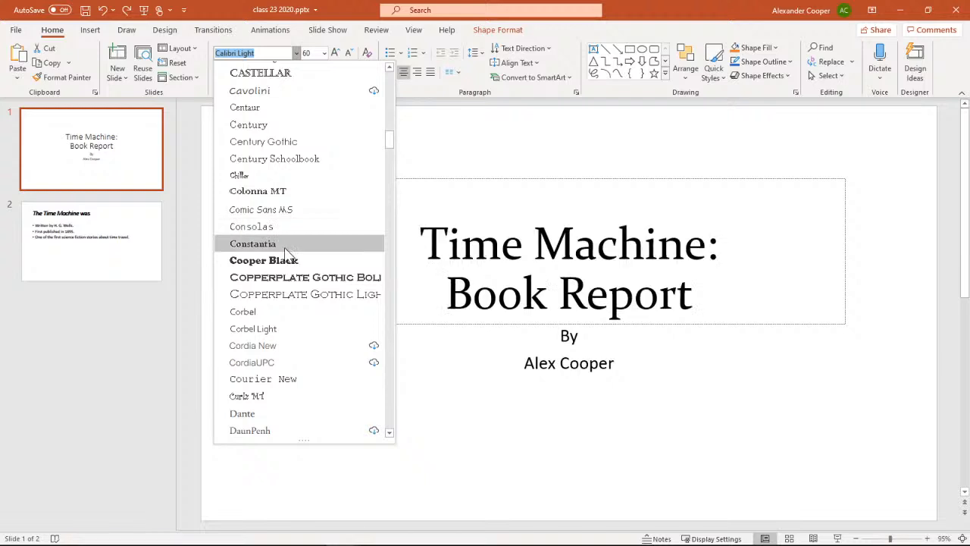
scroll(294, 304, down, 4)
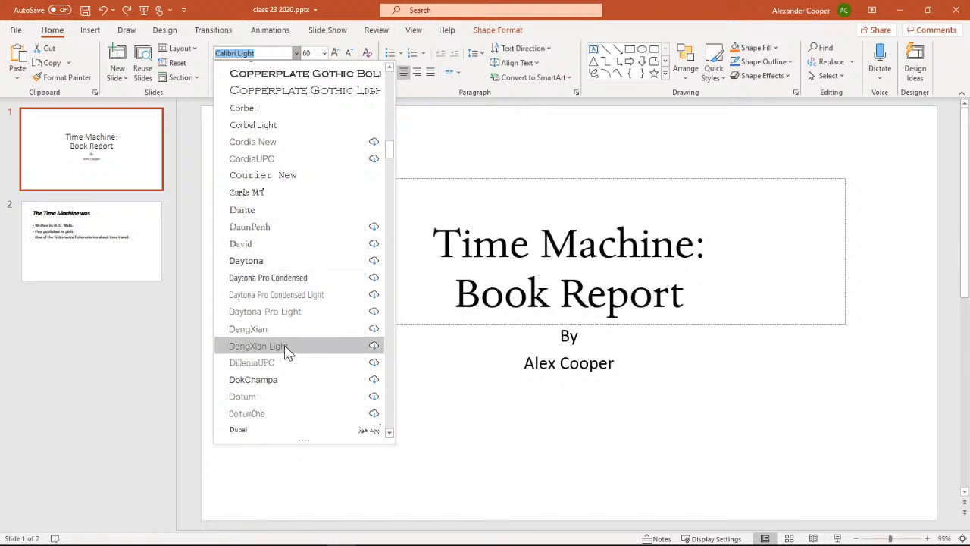
scroll(307, 303, down, 3)
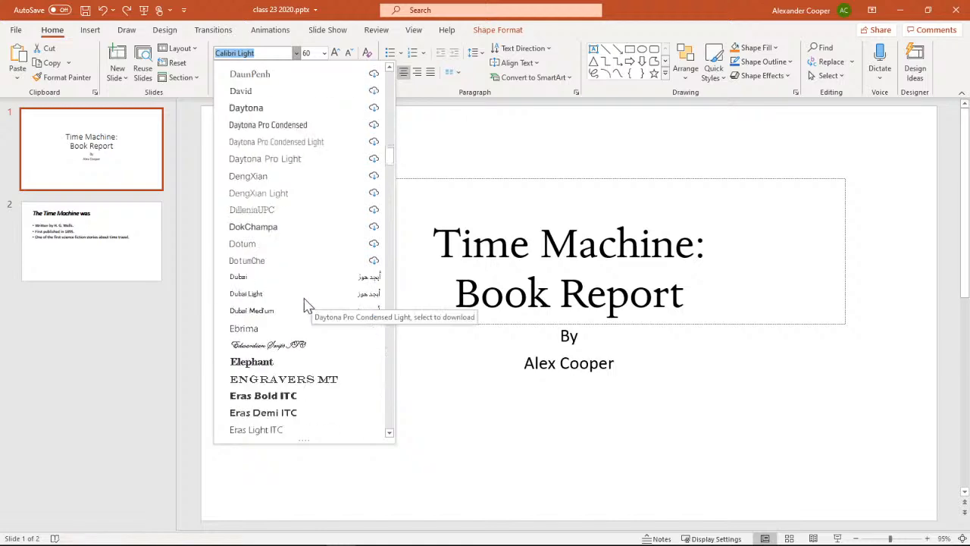
scroll(307, 304, down, 3)
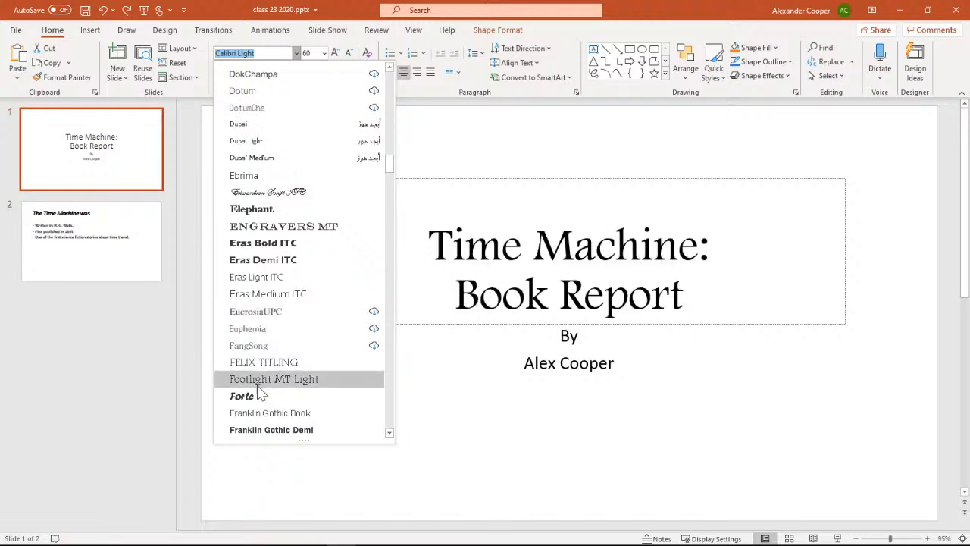
click(263, 215)
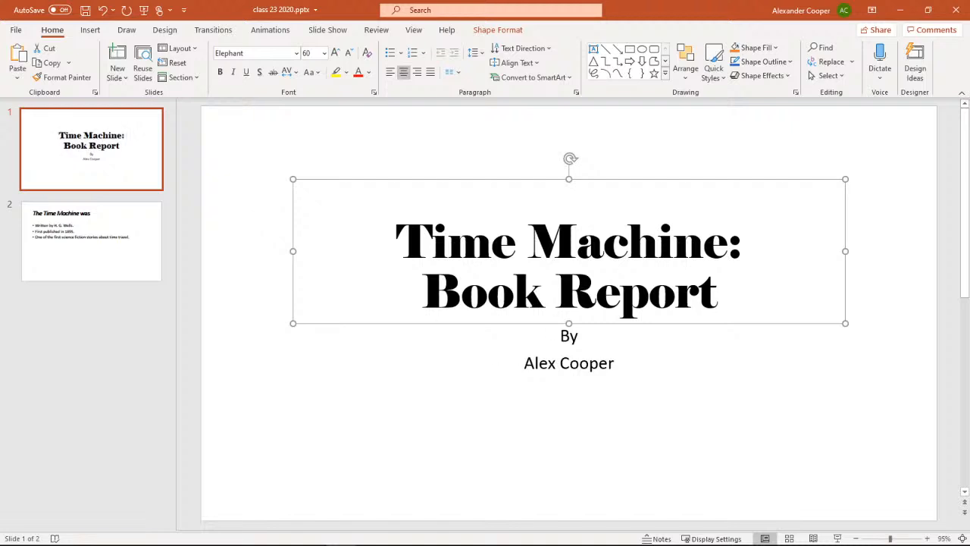
Enlarge the title's font size stepwise to 80
click(324, 55)
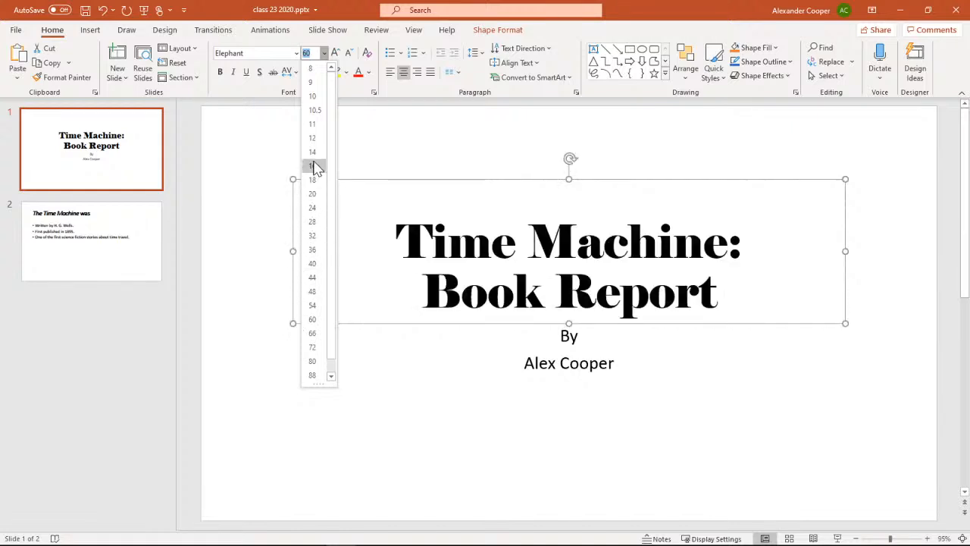
click(334, 3)
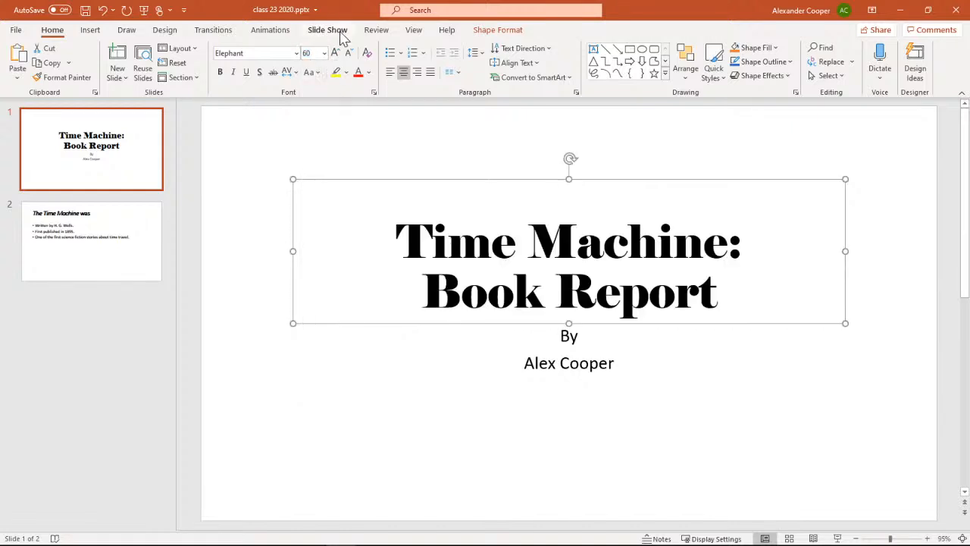
click(334, 53)
click(334, 53)
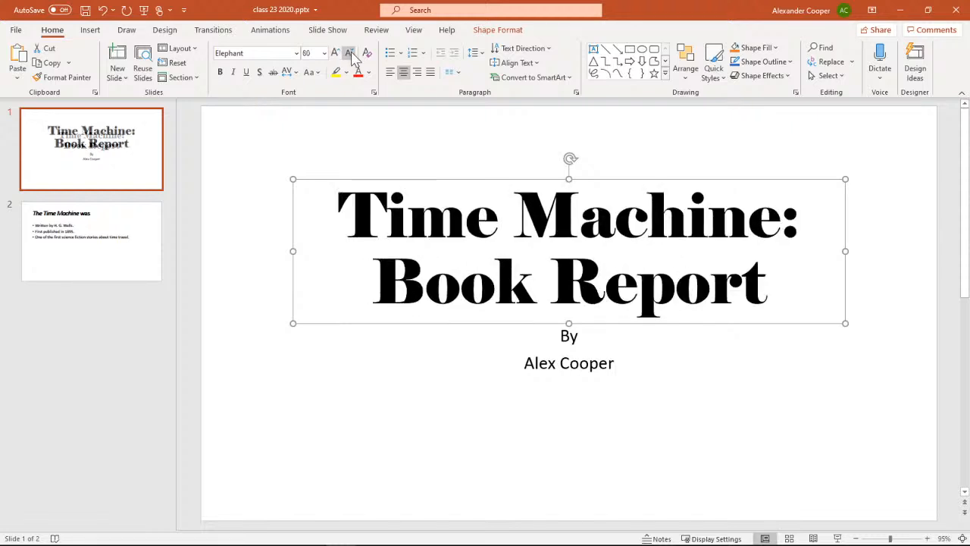
Shrink the title's font size stepwise to 48 and raise it back to 60
click(348, 53)
click(349, 54)
click(348, 53)
click(348, 53)
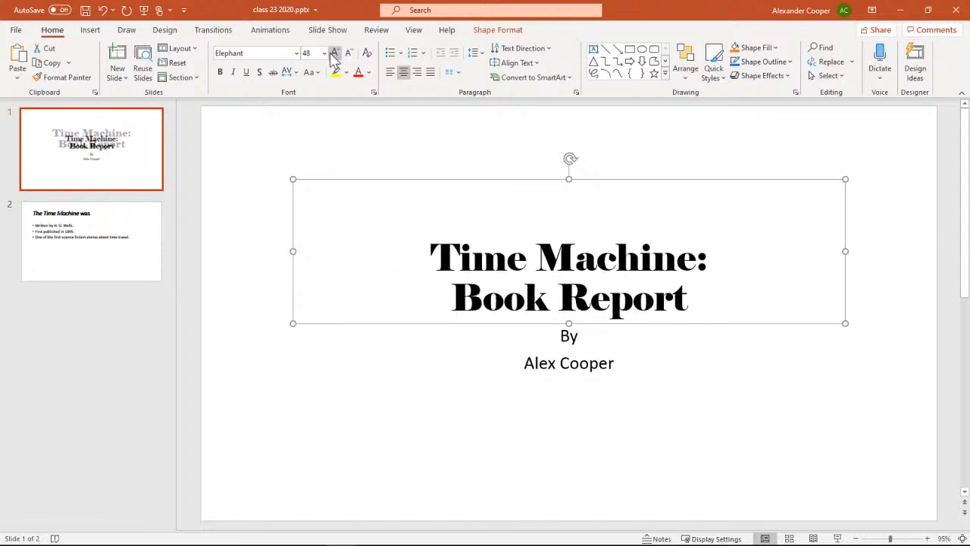
click(334, 53)
click(335, 53)
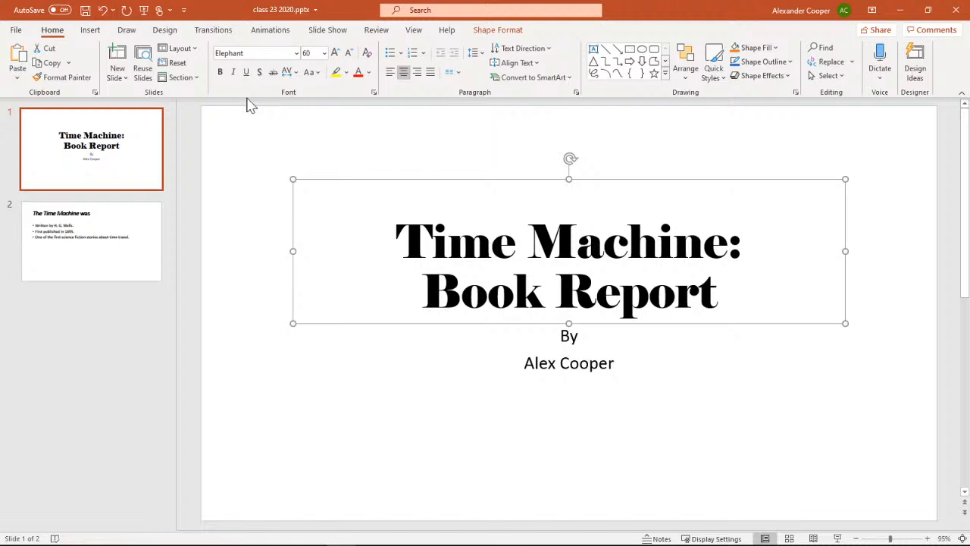
Clear all formatting from the title and undo that change
click(367, 55)
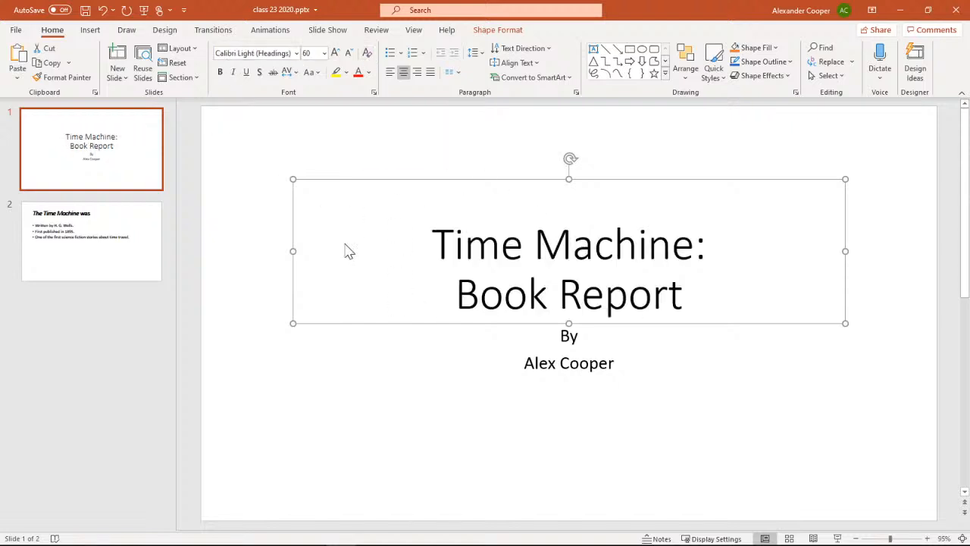
click(102, 10)
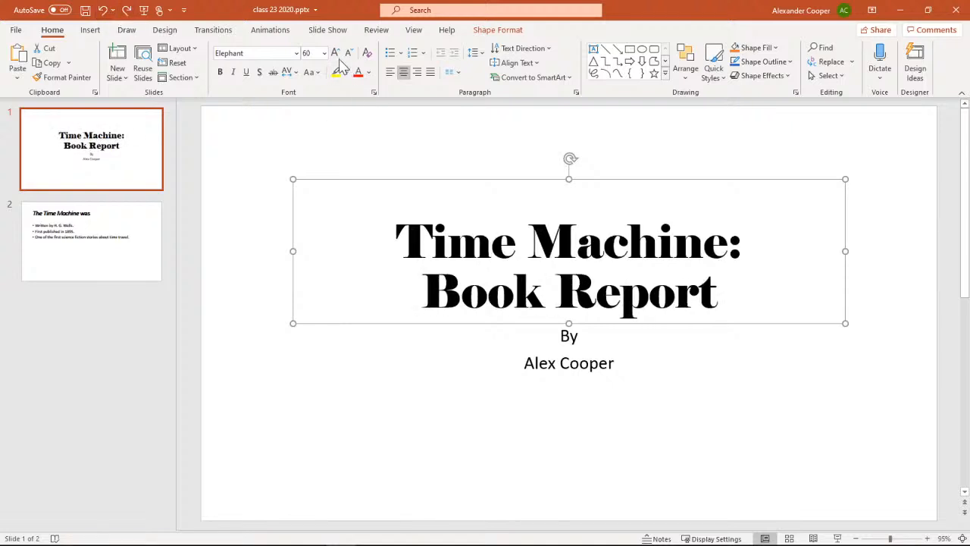
Try bold and italic on the title, removing each style again
click(221, 73)
click(222, 73)
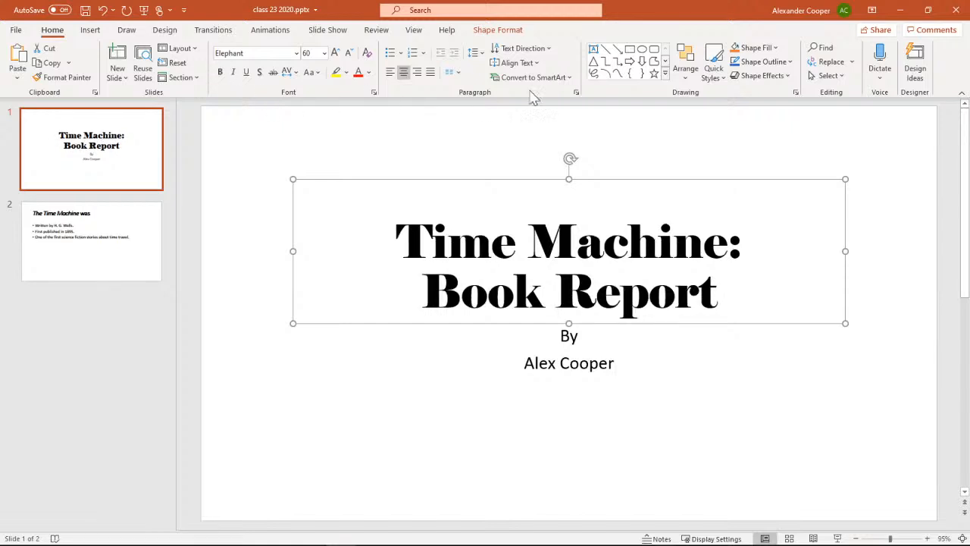
click(222, 74)
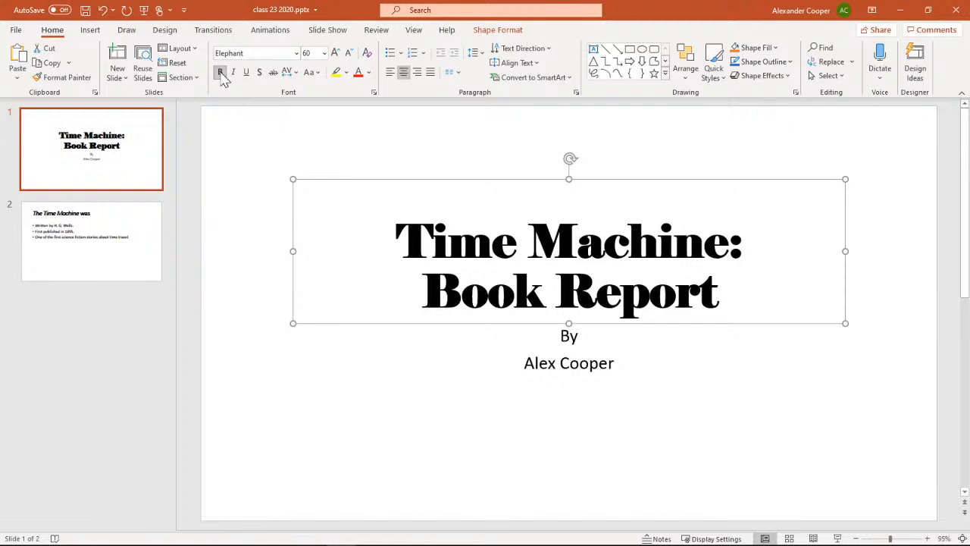
click(221, 74)
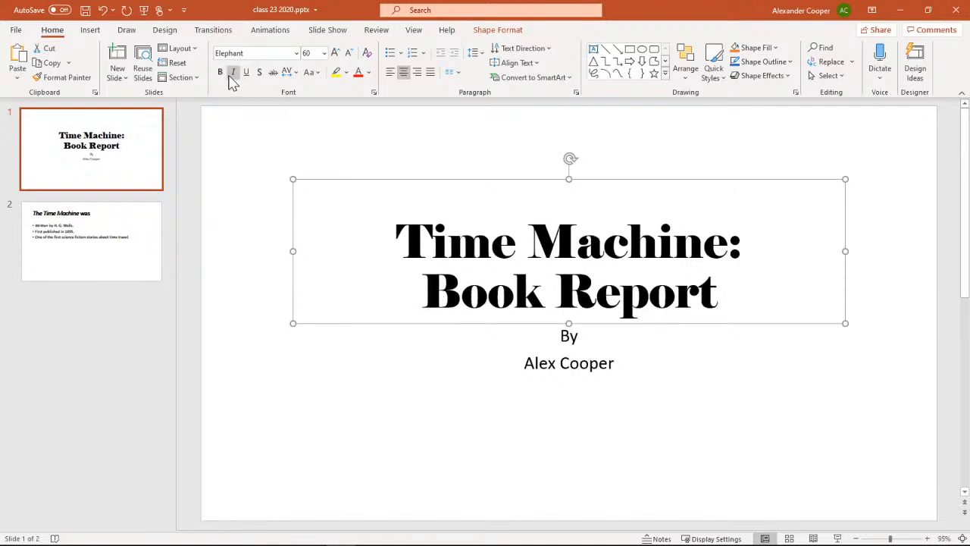
click(221, 73)
click(221, 74)
click(234, 74)
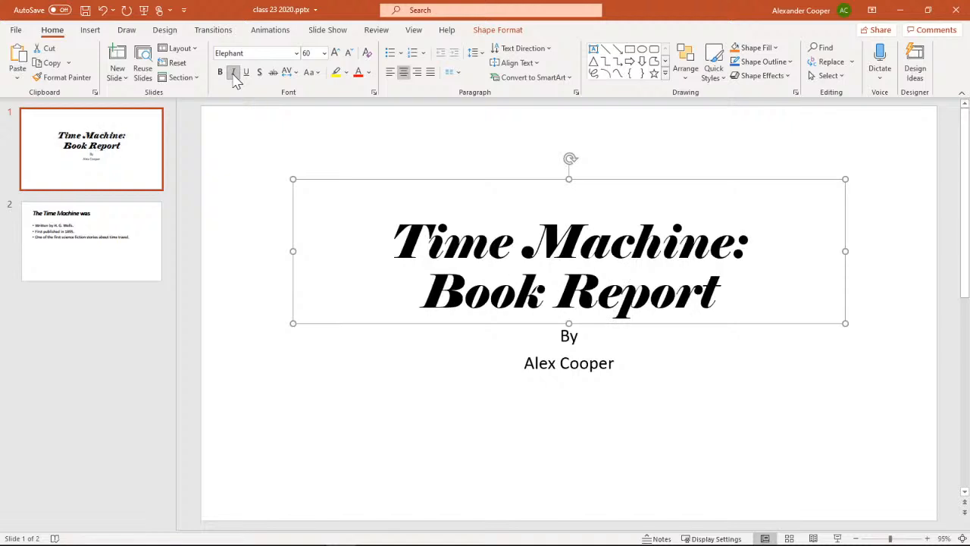
click(235, 74)
Italicize all the text in the subtitle box with the author byline
click(560, 363)
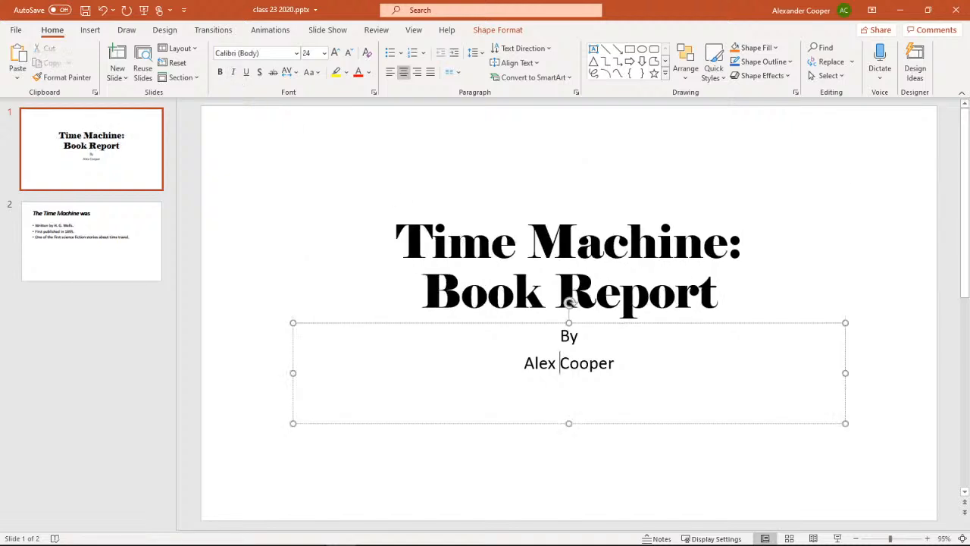
click(539, 326)
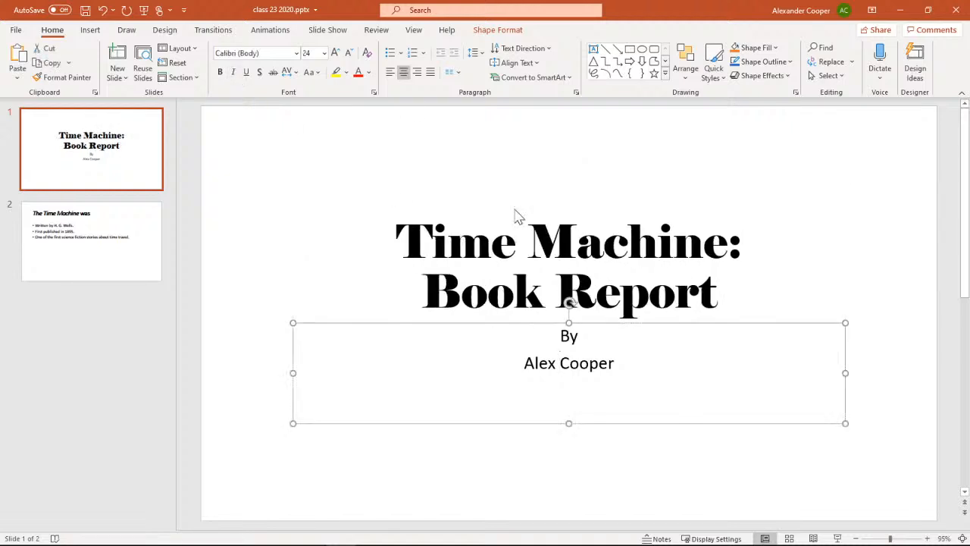
click(234, 73)
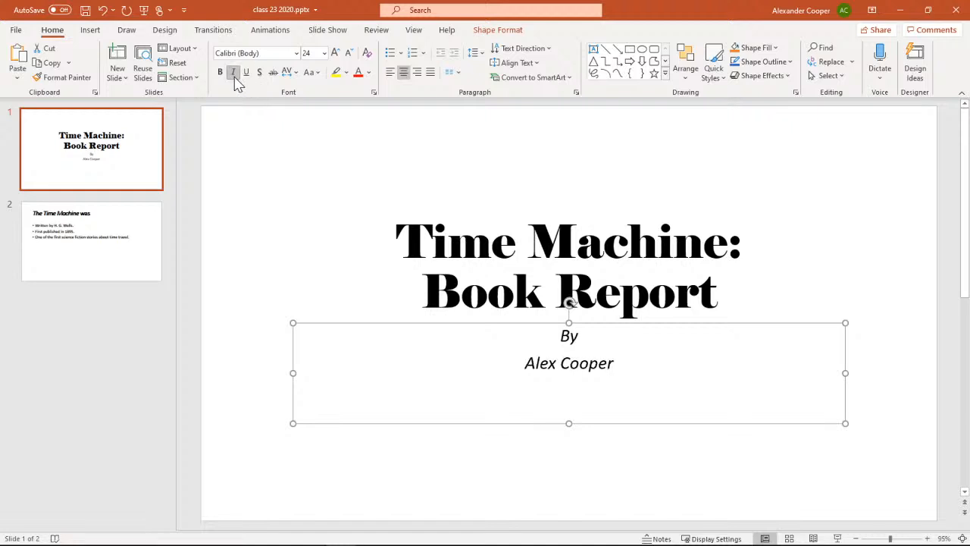
Increase the subtitle's font size stepwise to 44
click(335, 54)
click(335, 53)
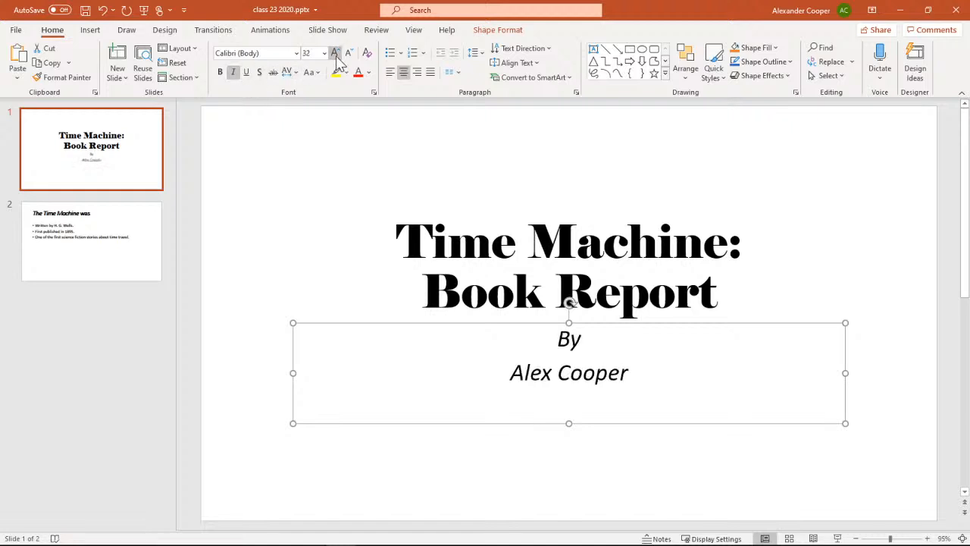
click(335, 53)
click(335, 53)
click(335, 54)
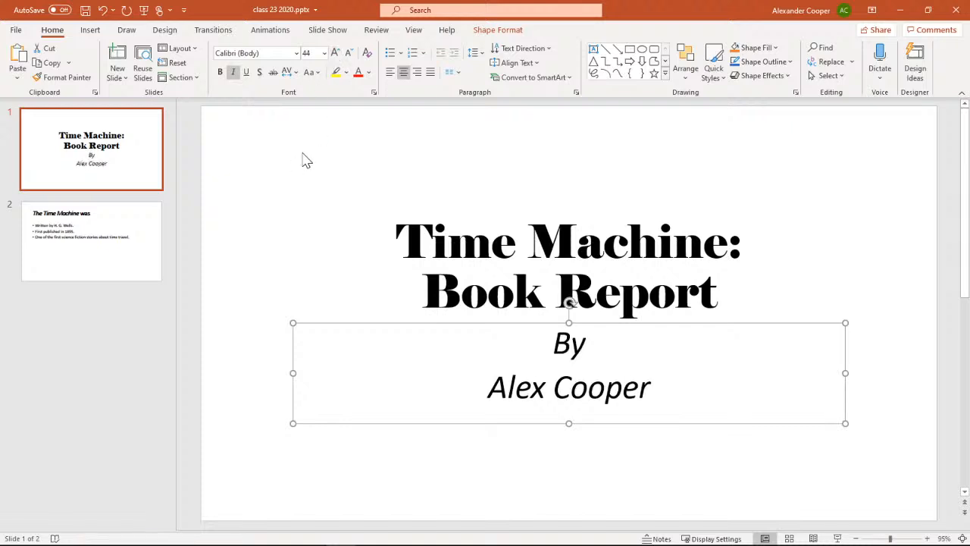
Try underlining the whole title text and remove the underline again
click(358, 252)
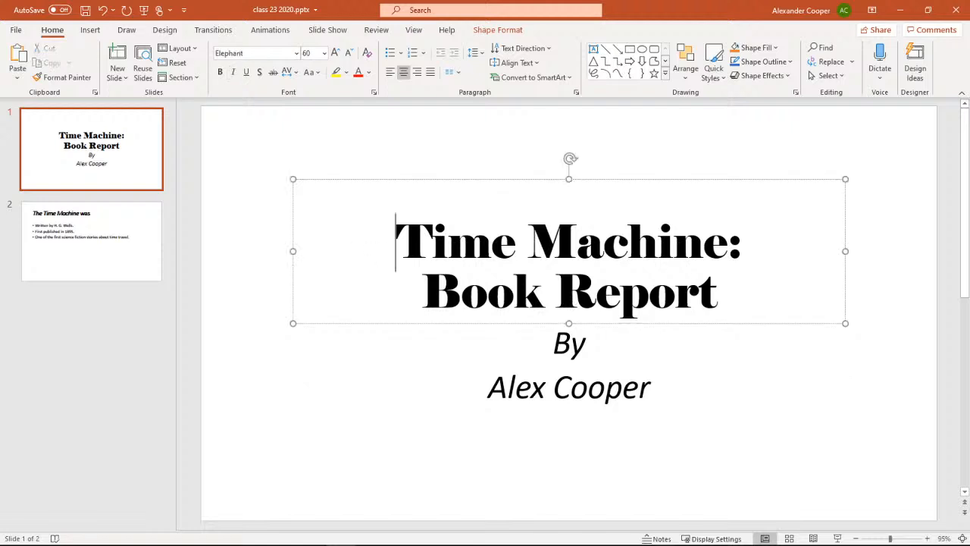
click(445, 181)
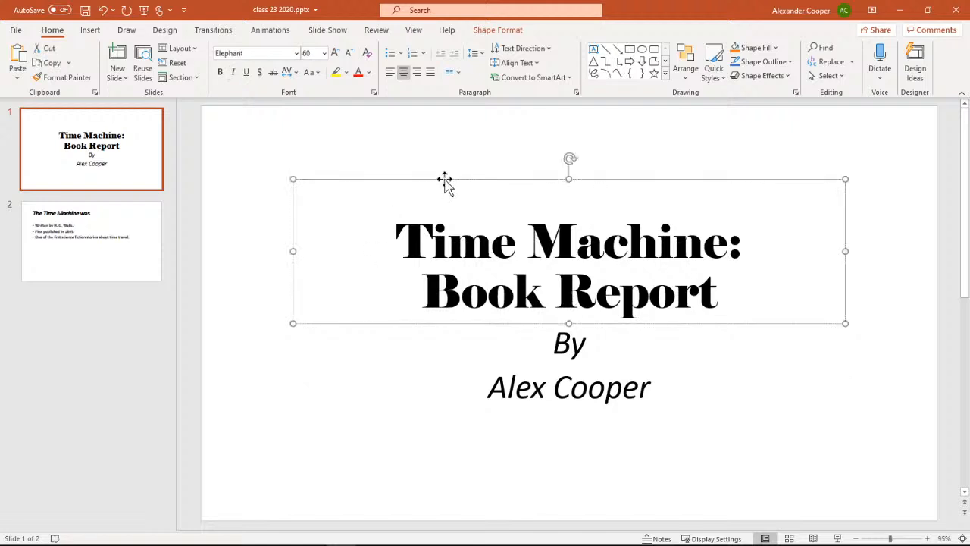
click(248, 74)
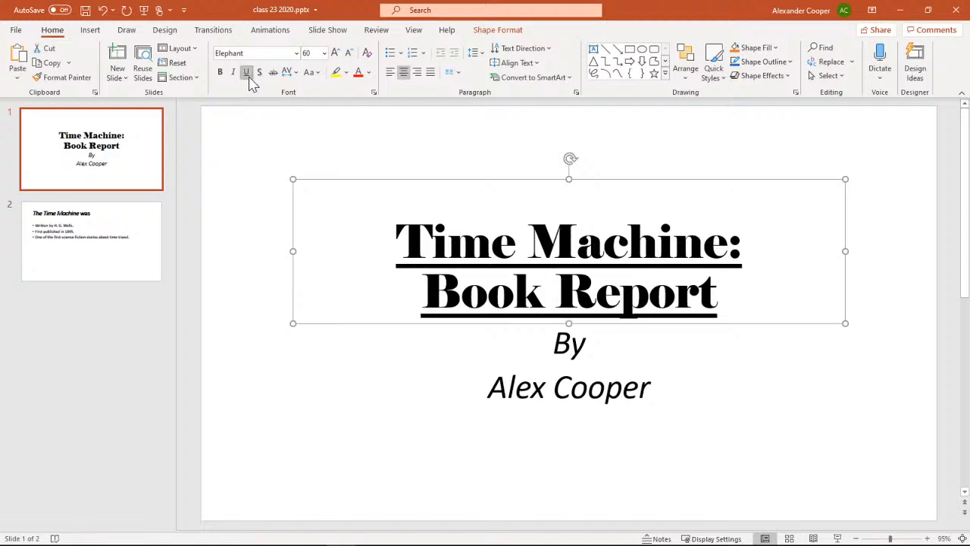
click(247, 74)
click(248, 74)
click(247, 74)
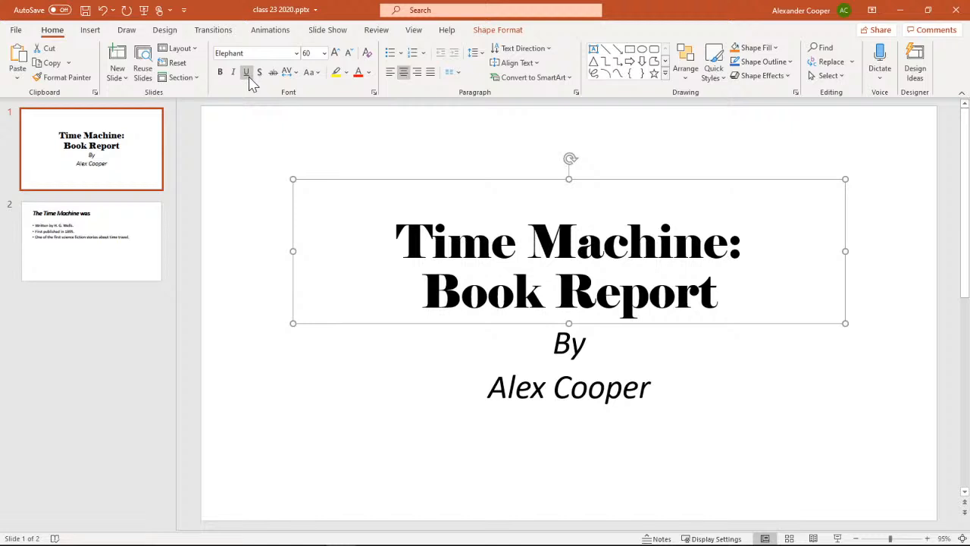
click(249, 77)
click(249, 78)
right_click(249, 77)
key(Escape)
click(248, 76)
click(248, 76)
click(248, 72)
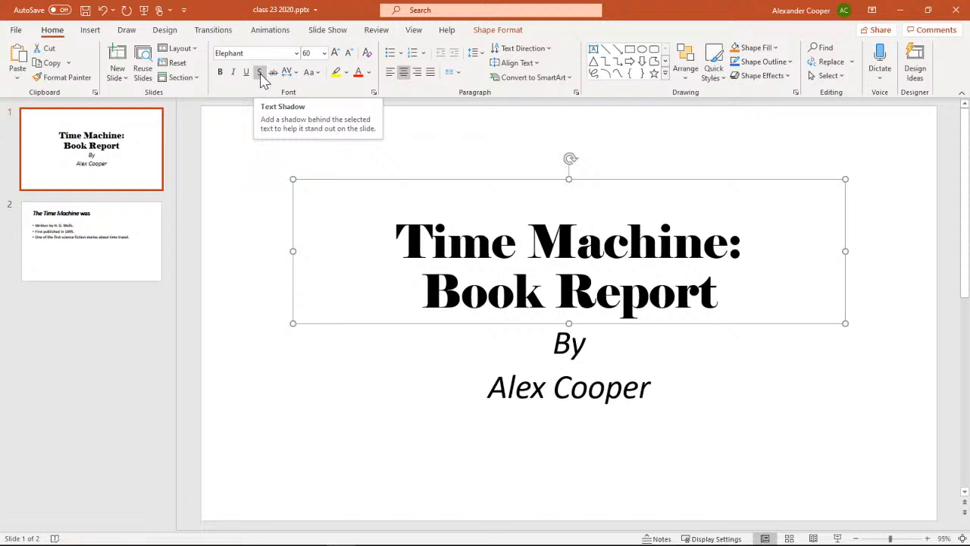
Try text shadow and strikethrough on the title, removing both effects again
click(260, 73)
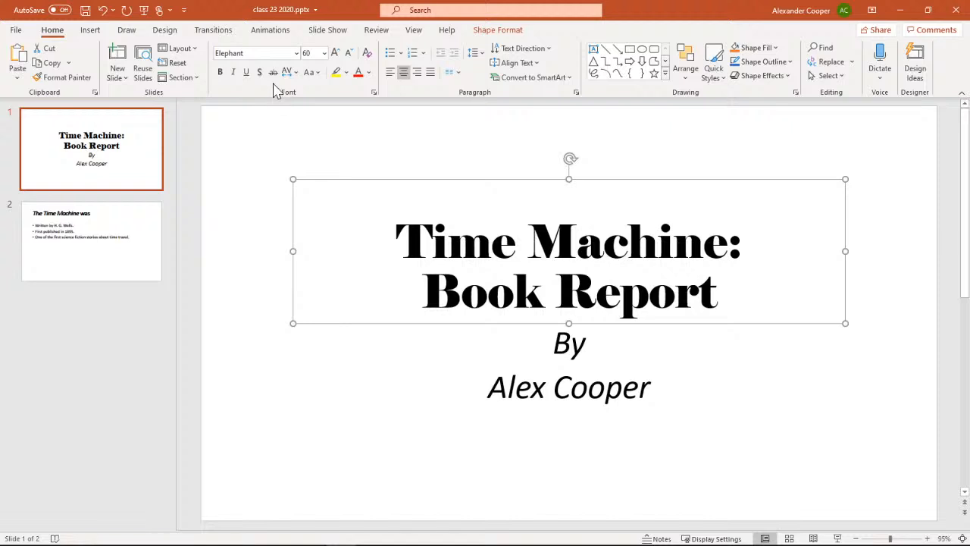
click(275, 79)
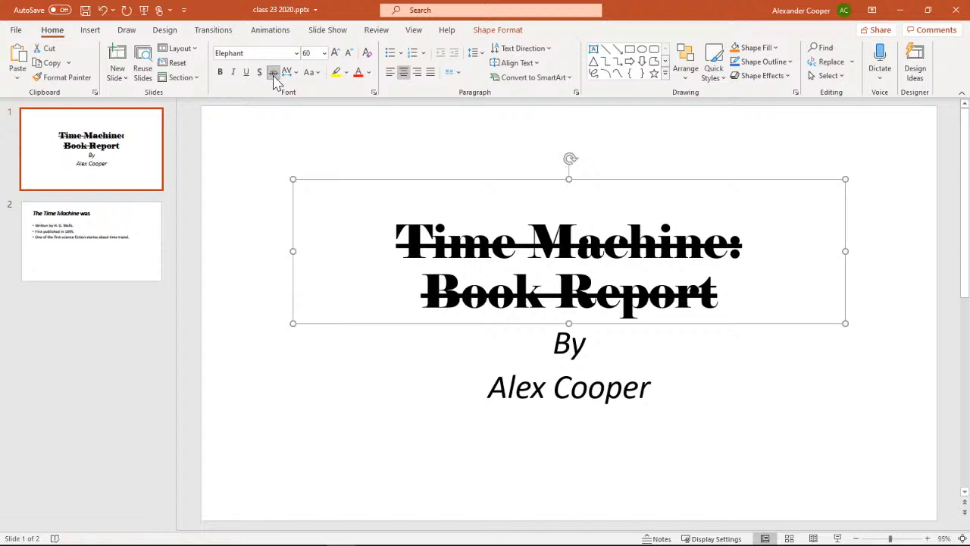
click(273, 73)
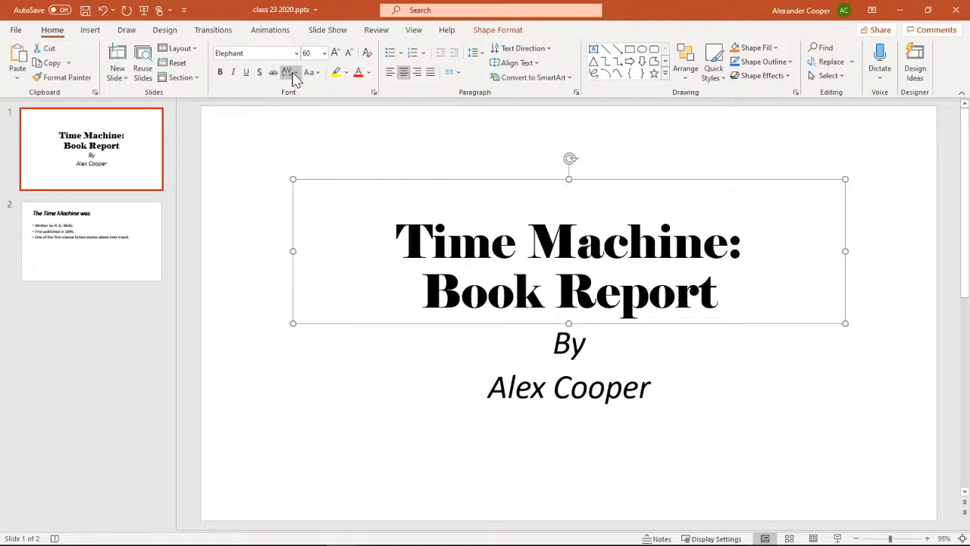
Set the title's character spacing to Loose and change its font colour to dark blue
click(293, 74)
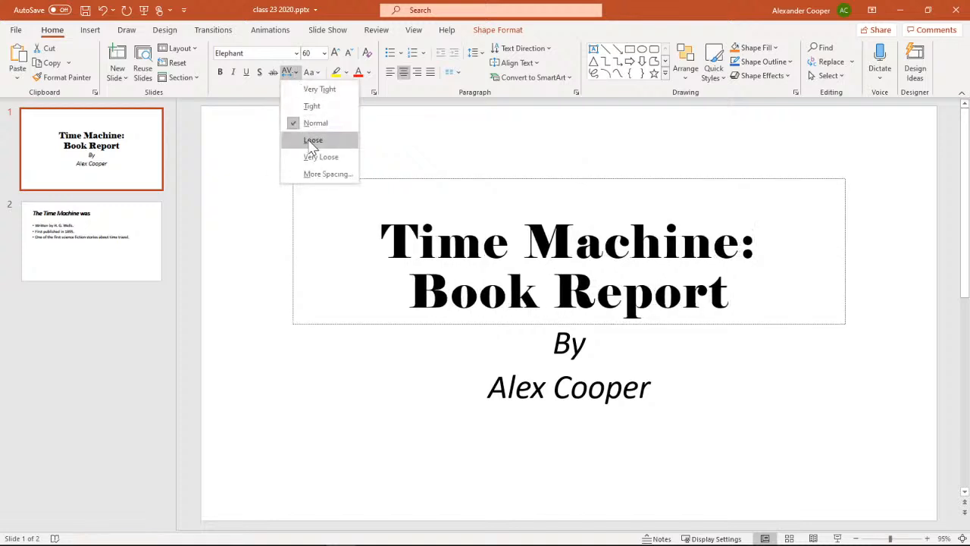
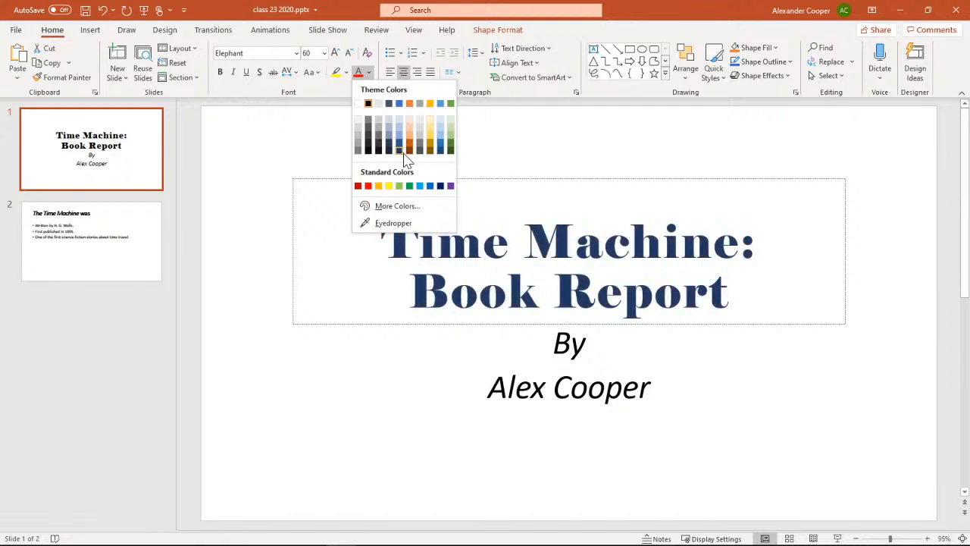
click(400, 153)
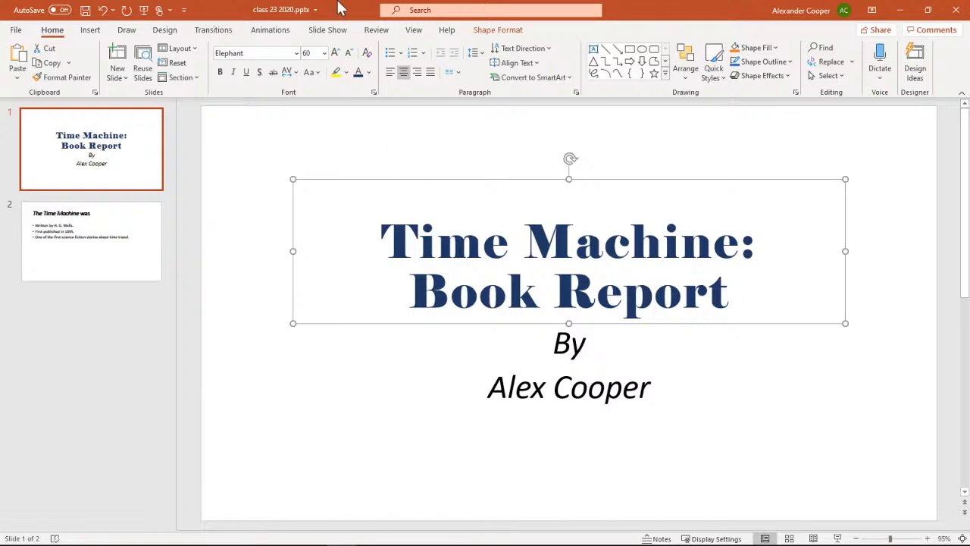
Consult the Text Font notes in Basic powerpoint 5 2020.pptx and apply the Subtle Effect - Blue, Accent 5 quick style to the title box
click(901, 14)
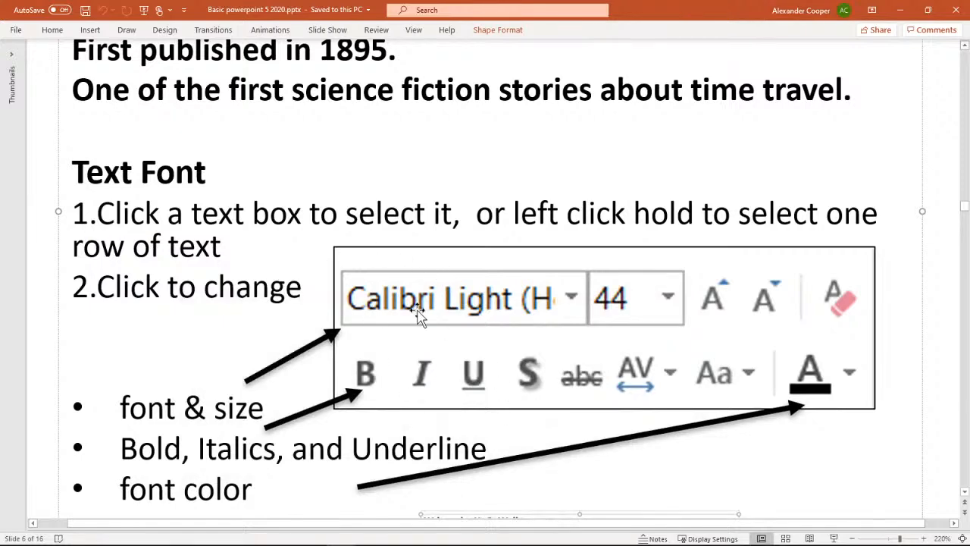
scroll(417, 313, down, 3)
scroll(417, 313, down, 5)
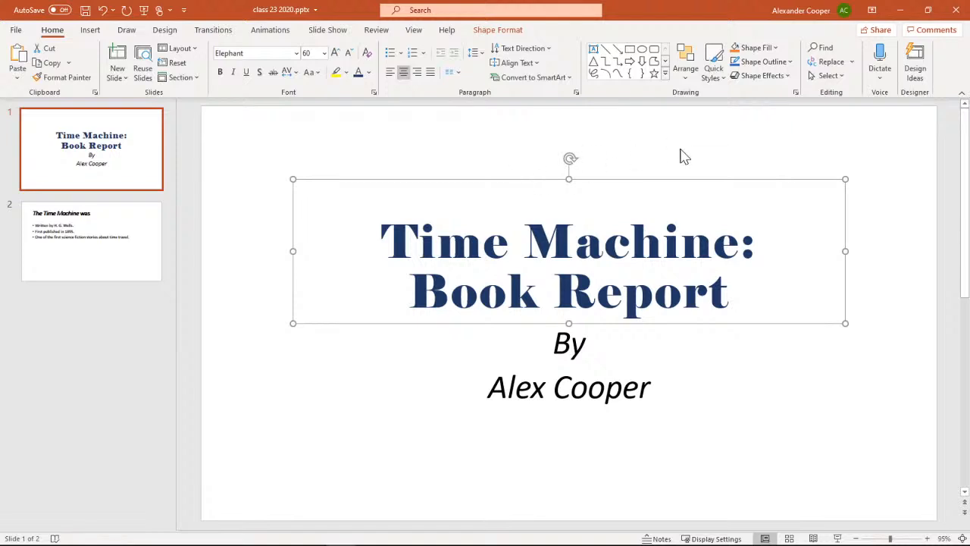
click(713, 76)
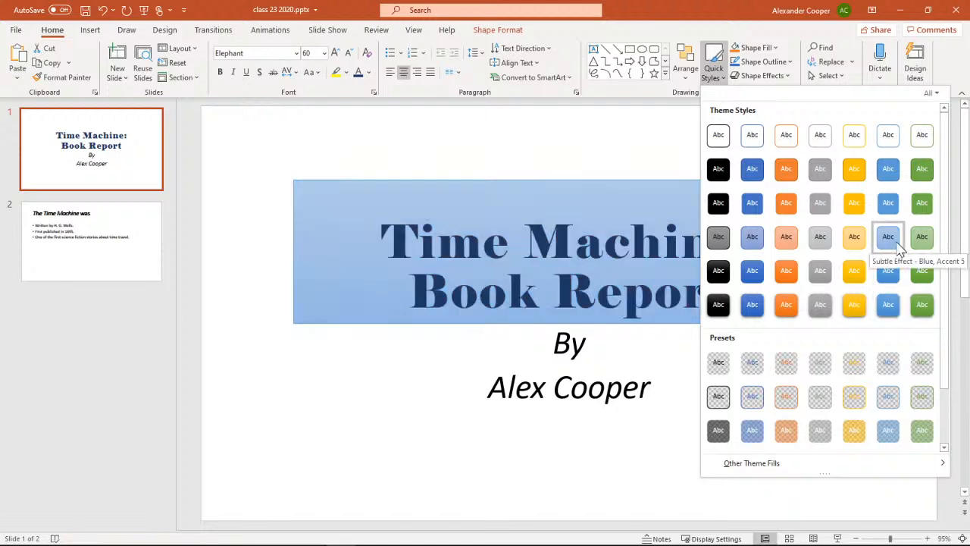
click(898, 250)
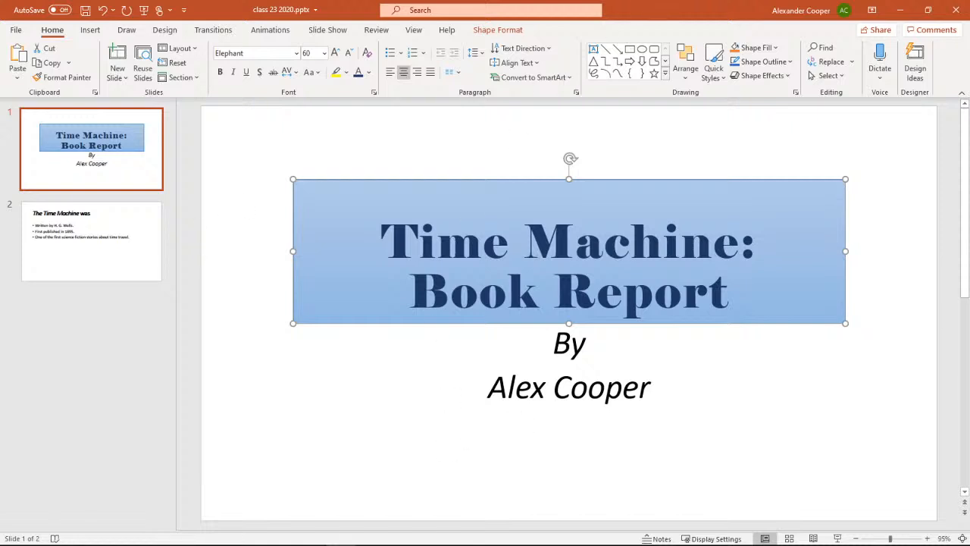
Browse the theme and preset quick styles for the subtitle box without applying one
click(515, 388)
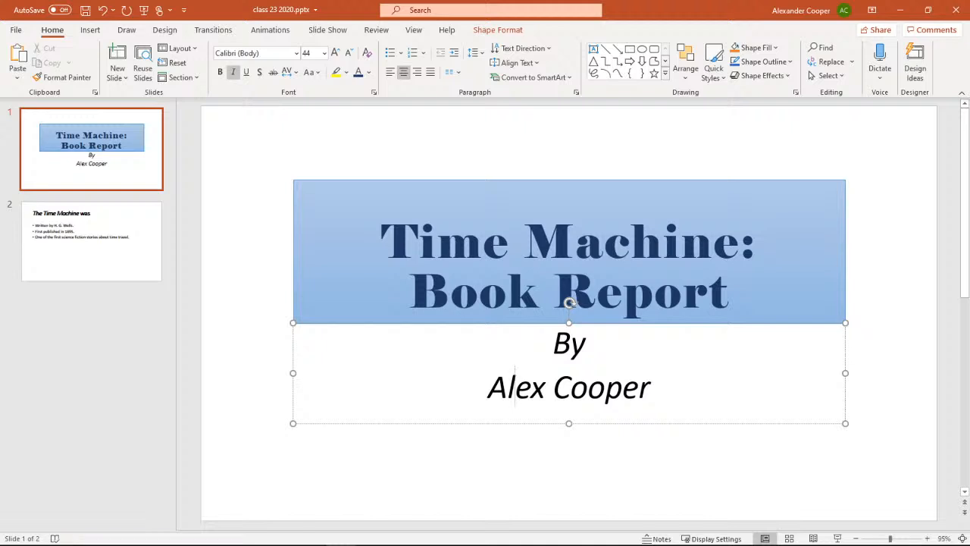
click(712, 76)
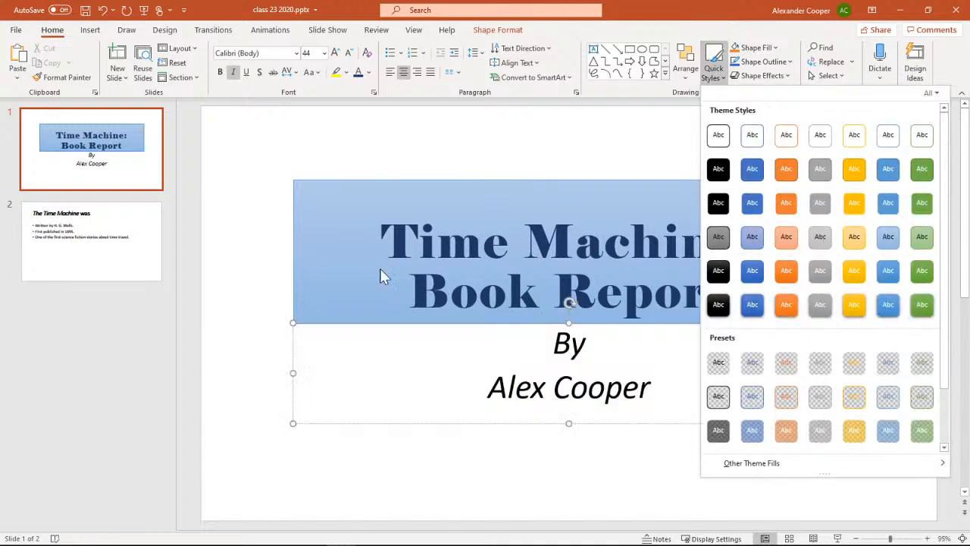
key(Escape)
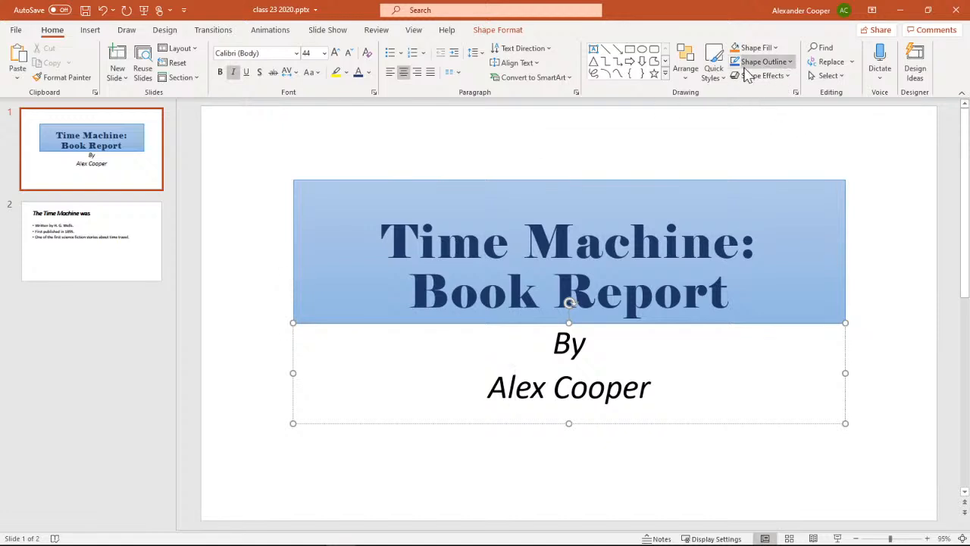
click(714, 75)
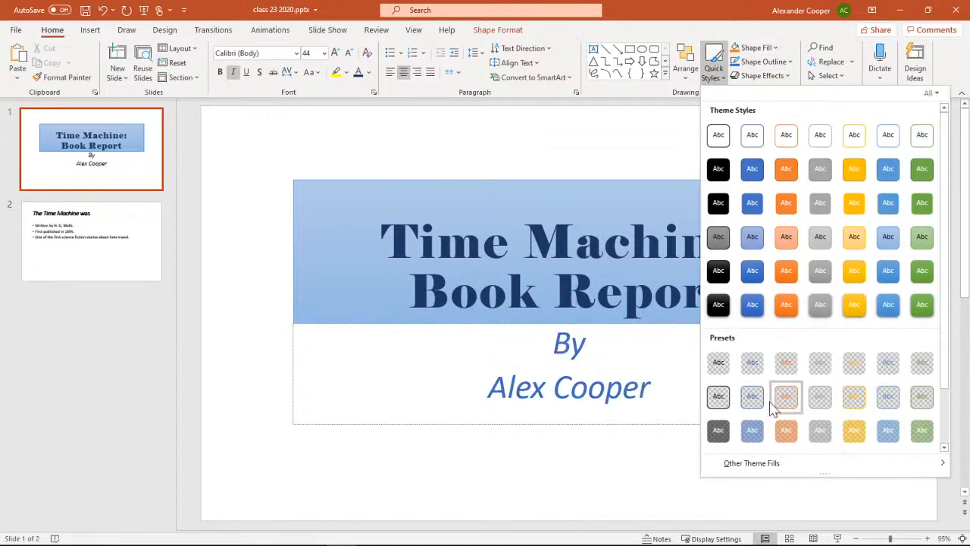
mouse_move(747, 465)
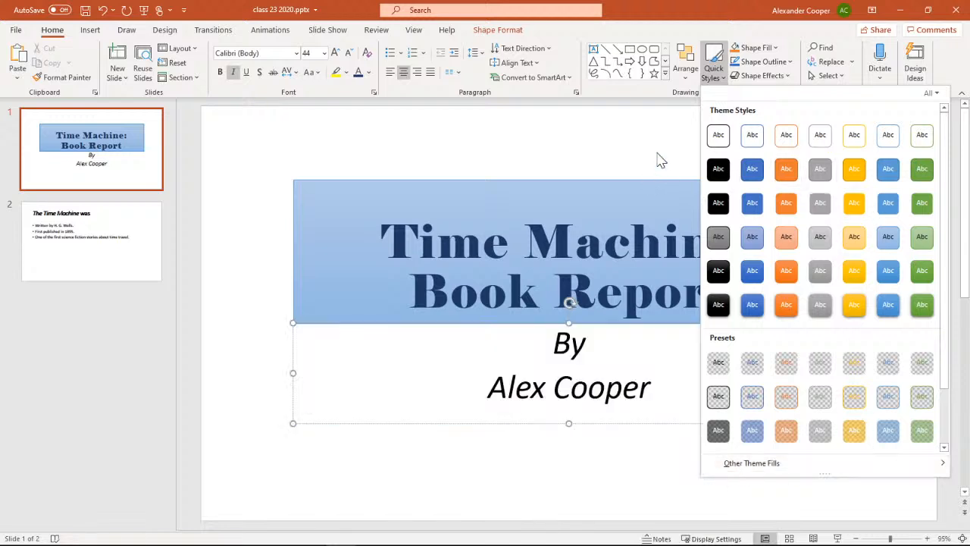
scroll(854, 280, down, 2)
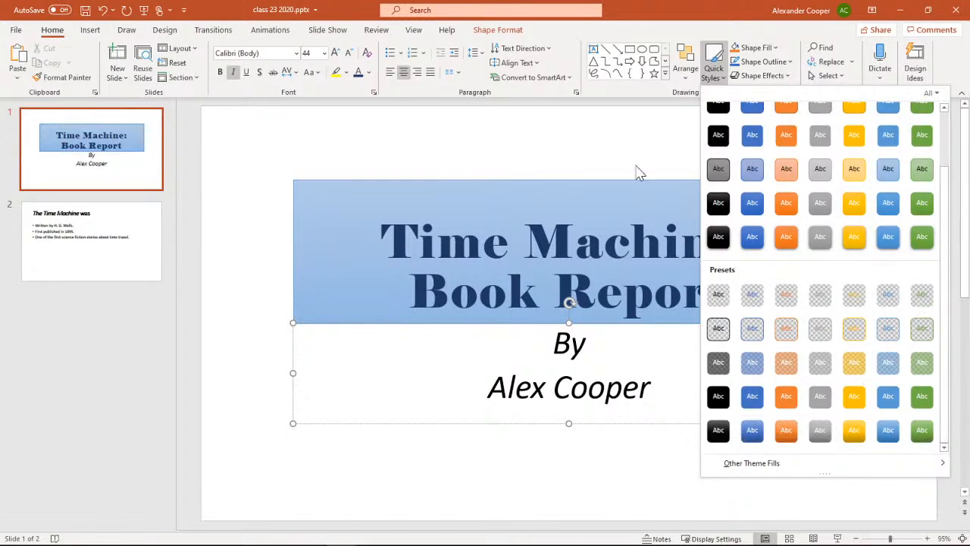
key(Escape)
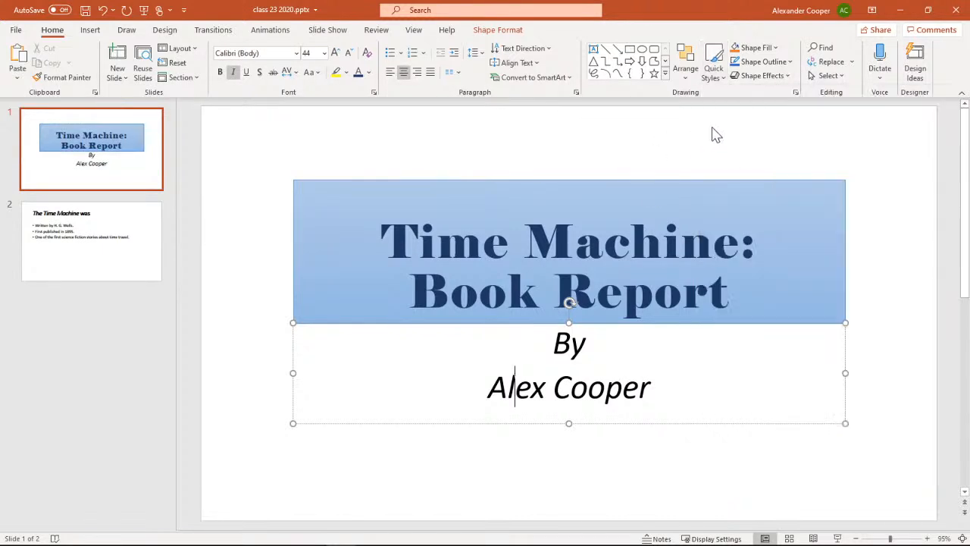
Switch to the Basic powerpoint 5 2020.pptx lesson and read the title alignment instructions on slide 7
click(901, 10)
scroll(421, 261, down, 5)
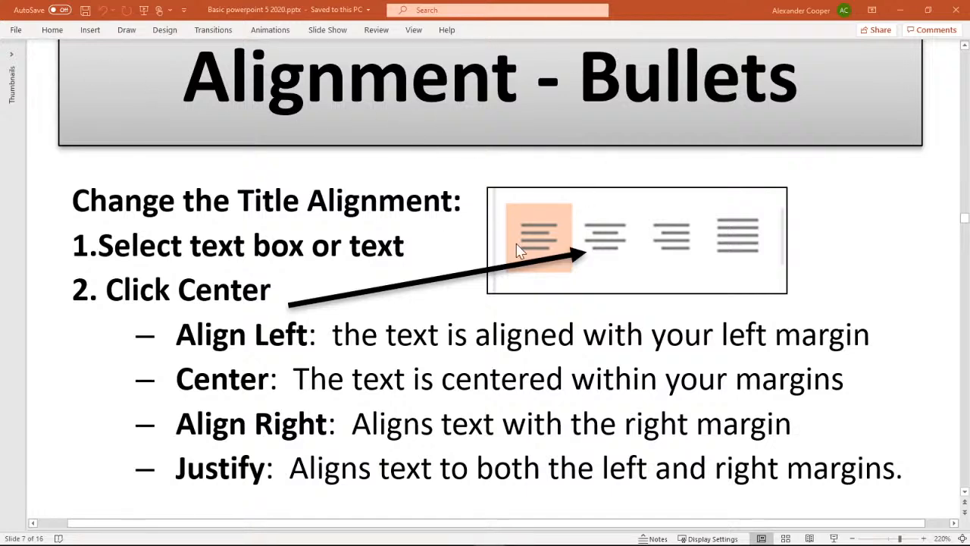
scroll(460, 244, down, 2)
scroll(460, 245, down, 3)
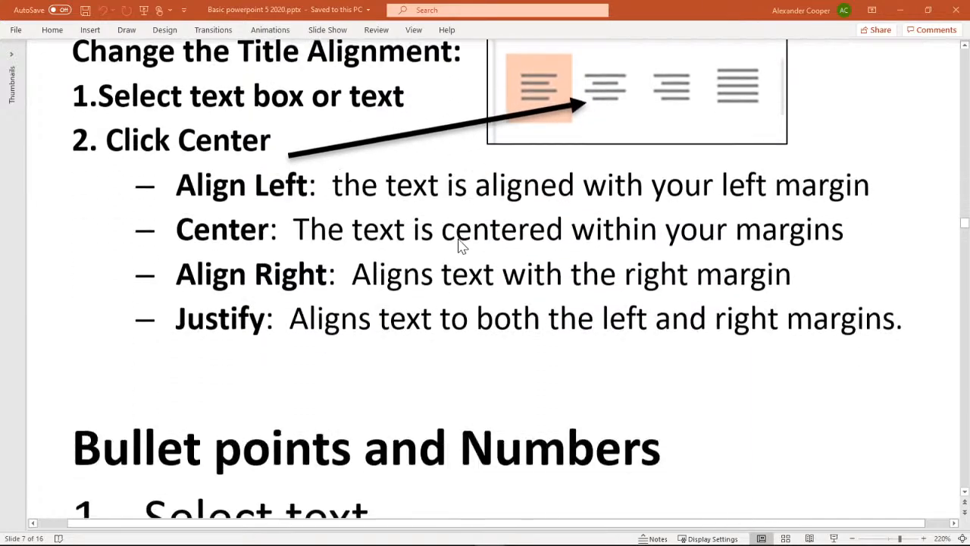
scroll(461, 245, up, 4)
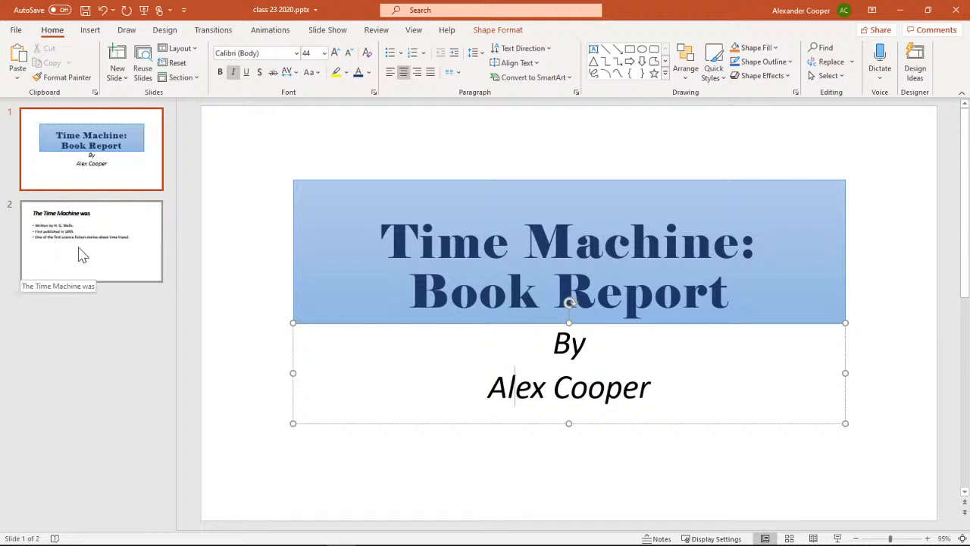
Try left and right alignment on the author name line in the subtitle and center it again
click(391, 73)
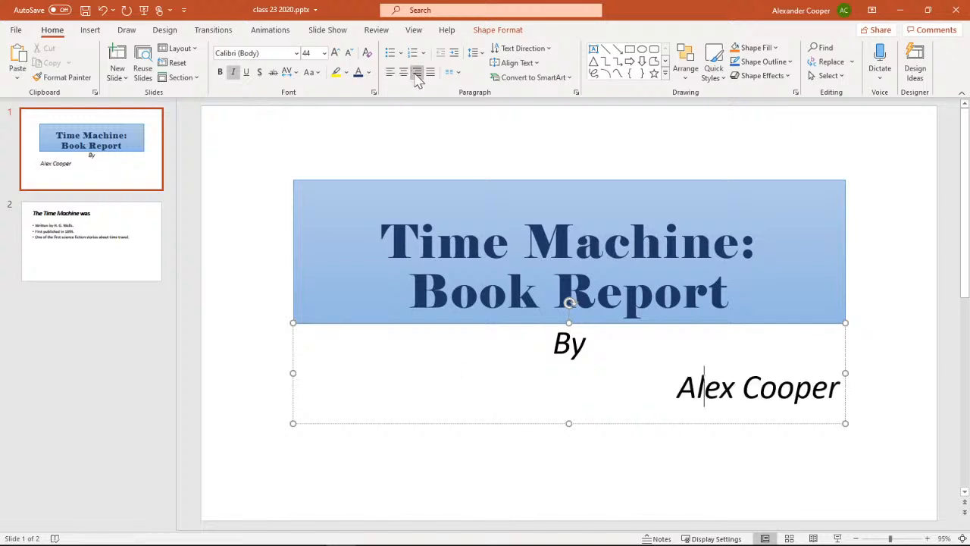
click(417, 73)
click(391, 73)
click(403, 73)
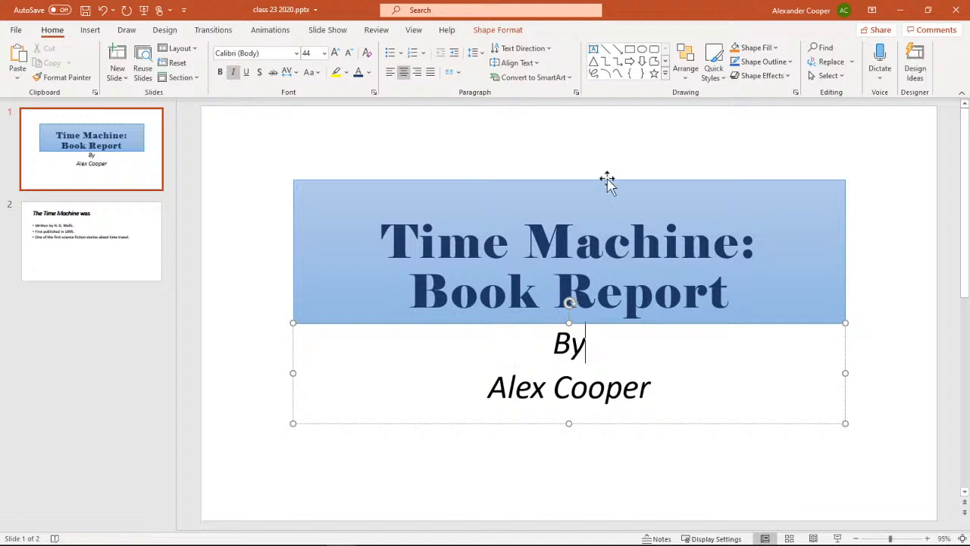
Compare right, justified and centered alignment on the title box text and leave it left-aligned
click(571, 180)
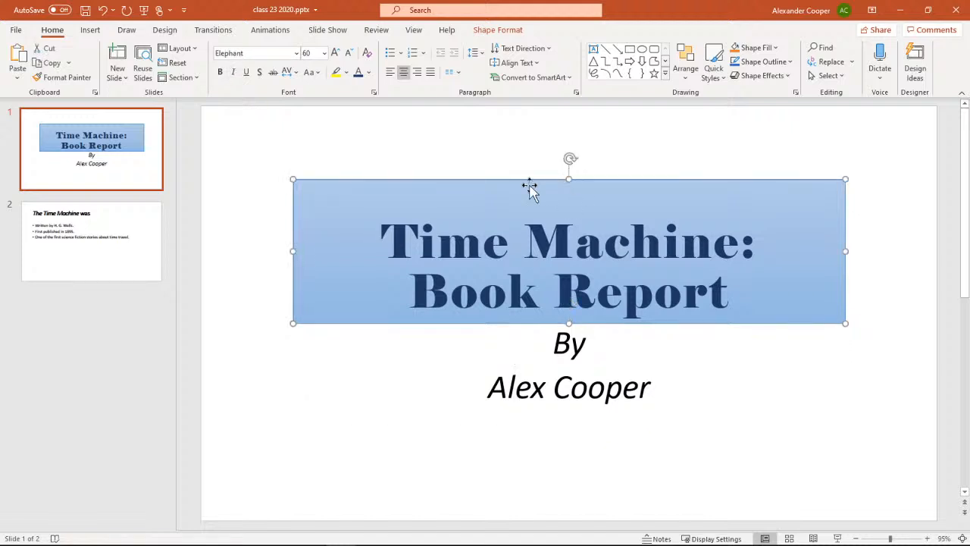
click(391, 73)
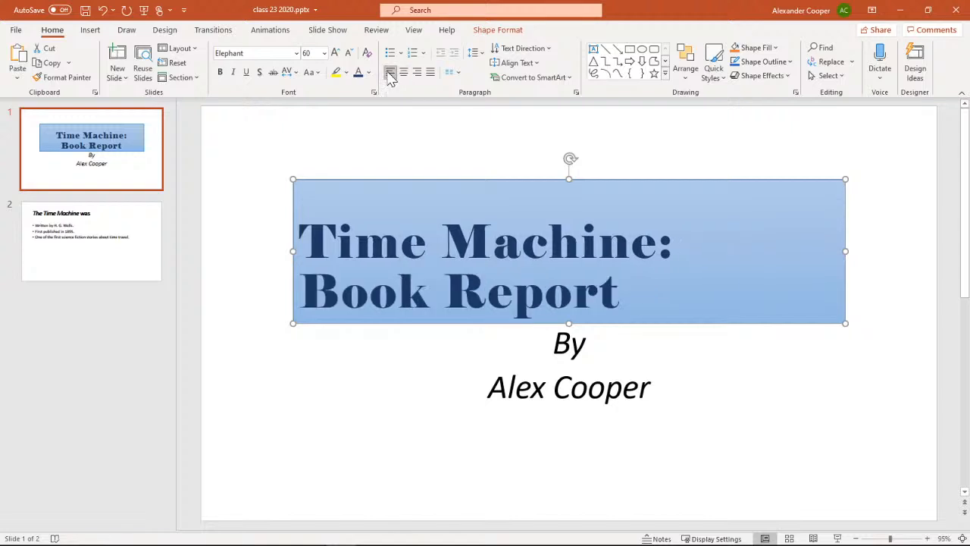
click(417, 73)
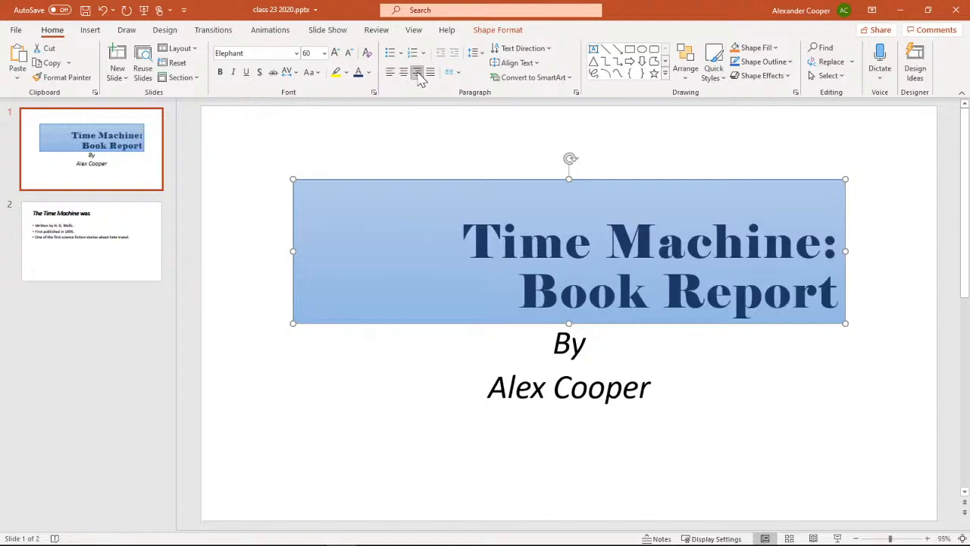
click(429, 73)
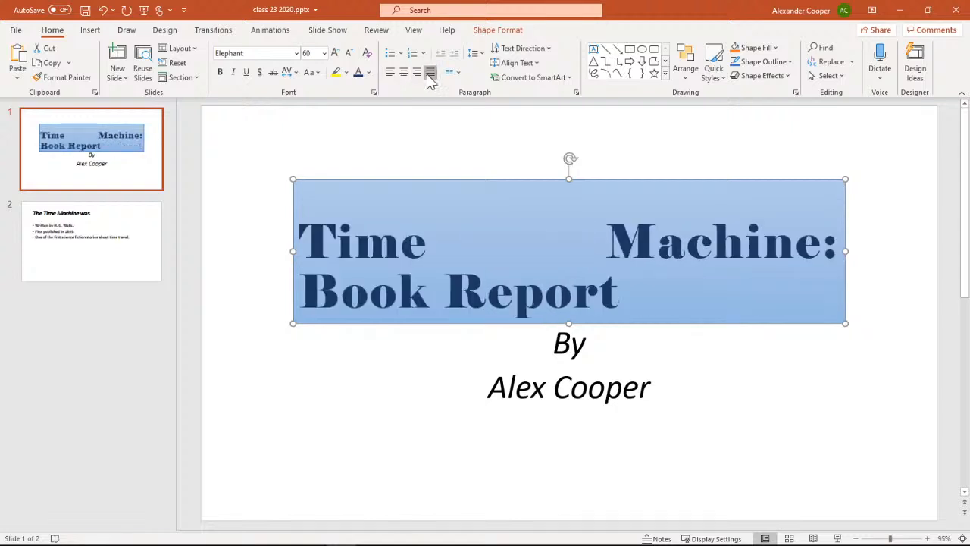
click(404, 73)
click(391, 74)
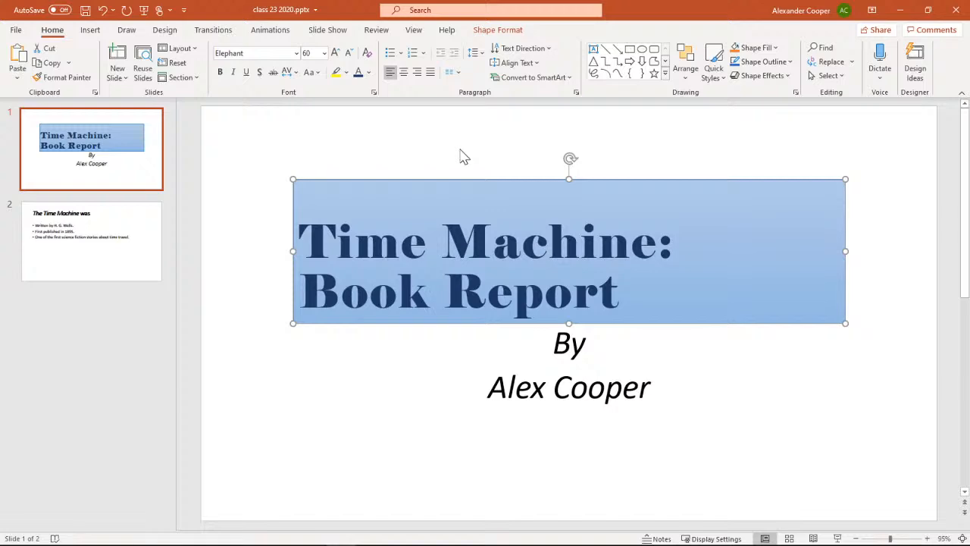
Open slide 2 of the book report and read the Bullet points and Numbers instructions in the Basic powerpoint 5 2020.pptx lesson
click(99, 271)
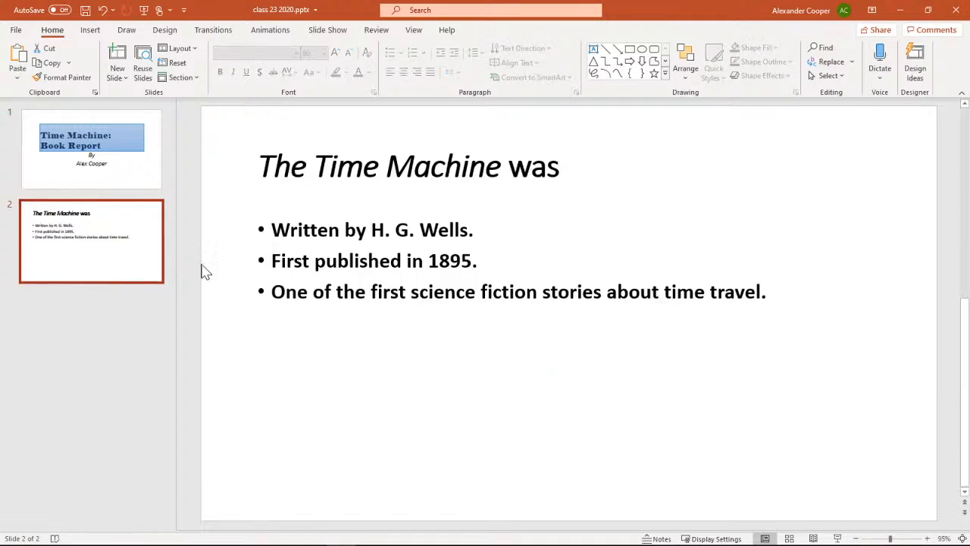
click(899, 11)
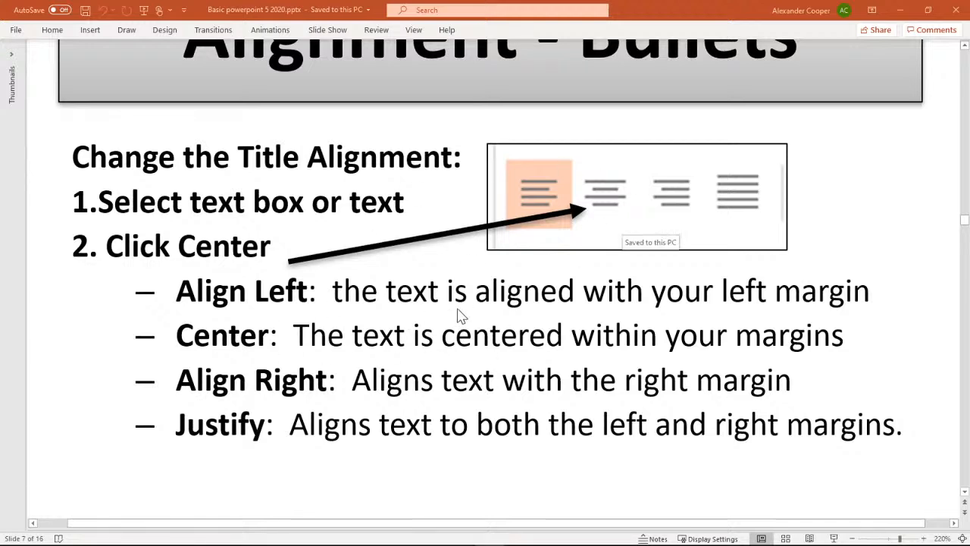
scroll(569, 309, down, 3)
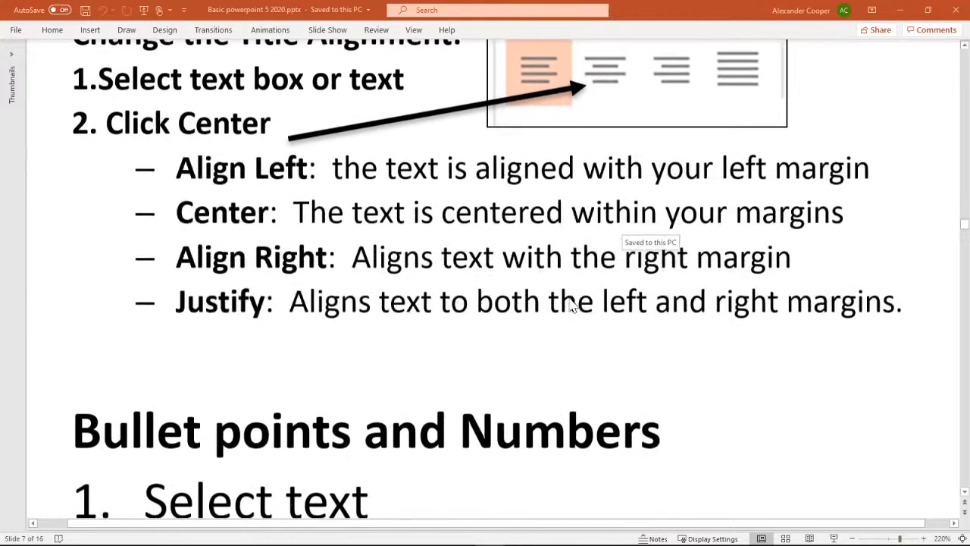
scroll(573, 303, down, 8)
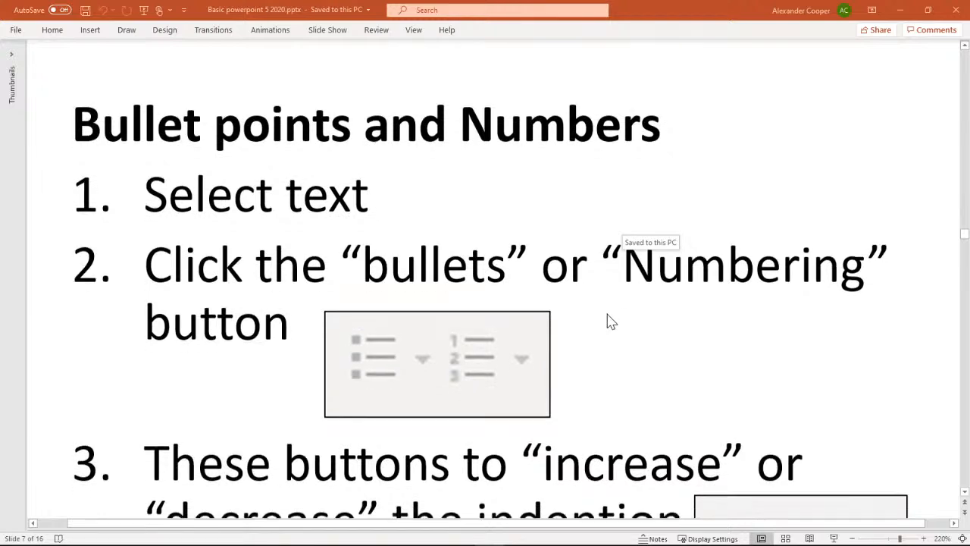
scroll(611, 322, down, 1)
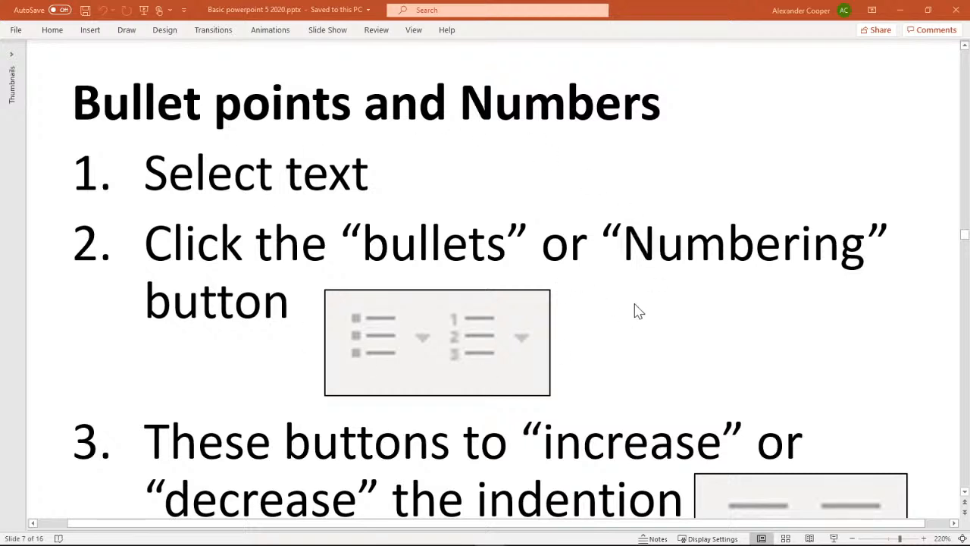
scroll(614, 307, down, 3)
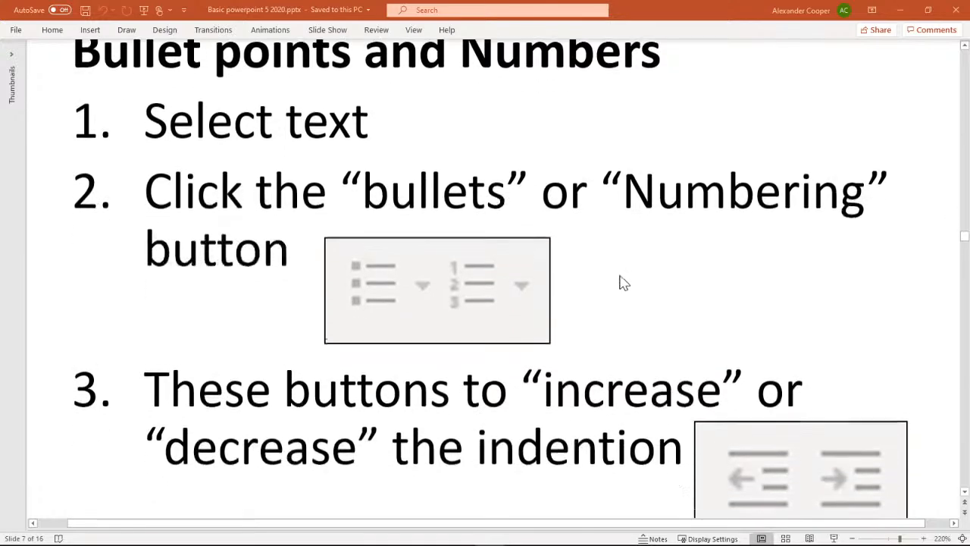